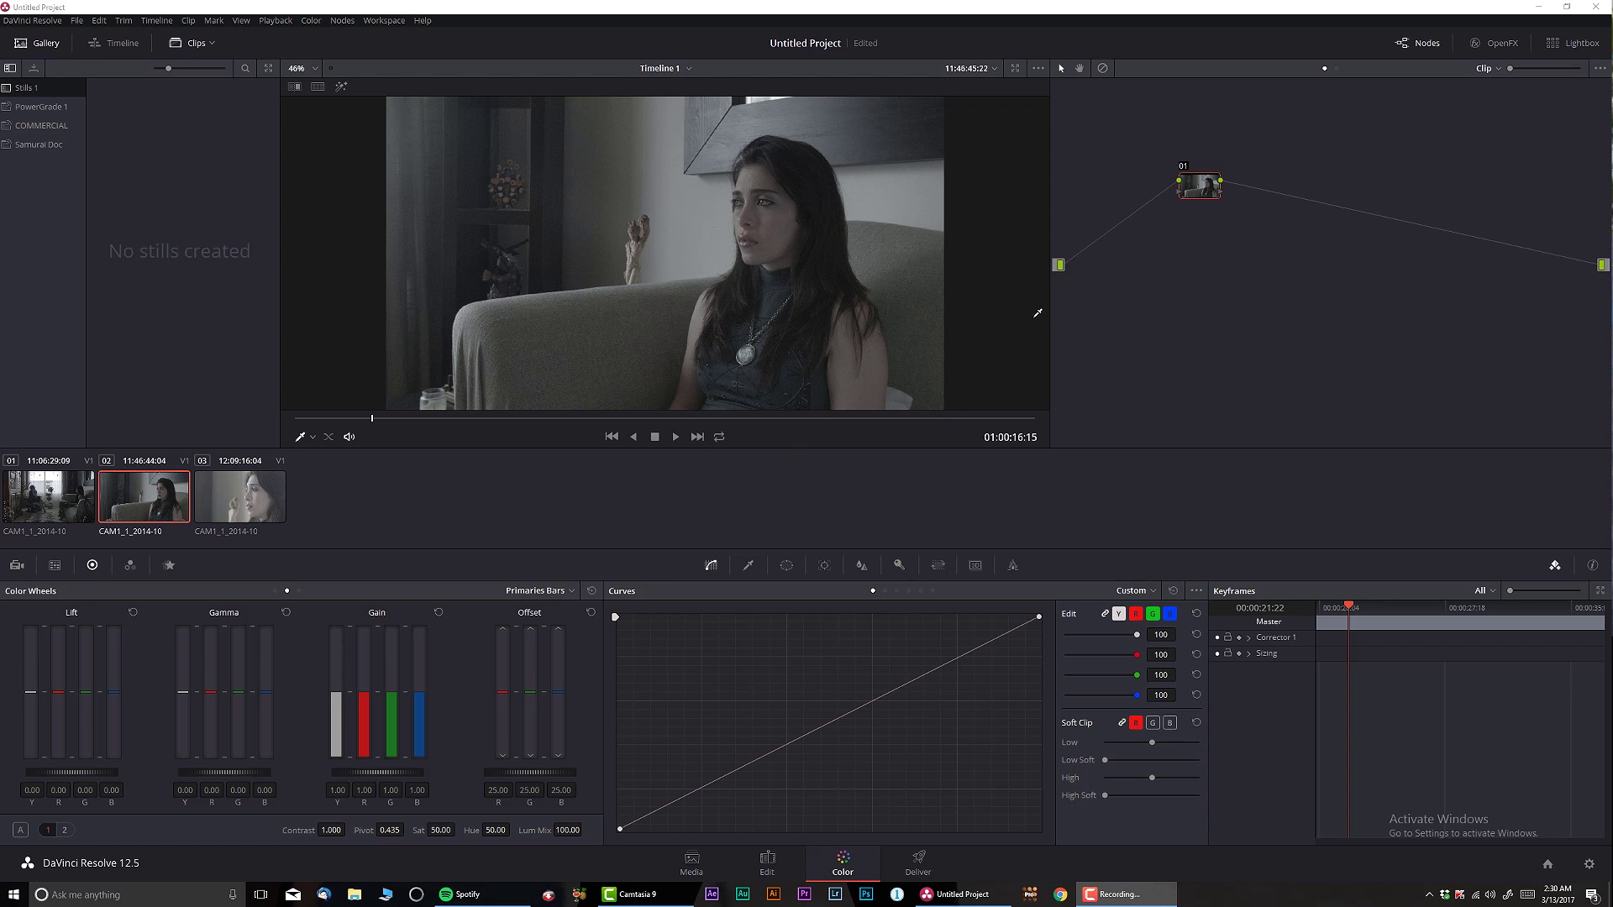
# Move node 01 close to the source input and park the playhead of the second clip at 01:00:21:11
pyautogui.moveTo(1212, 194); pyautogui.dragTo(1125, 255)
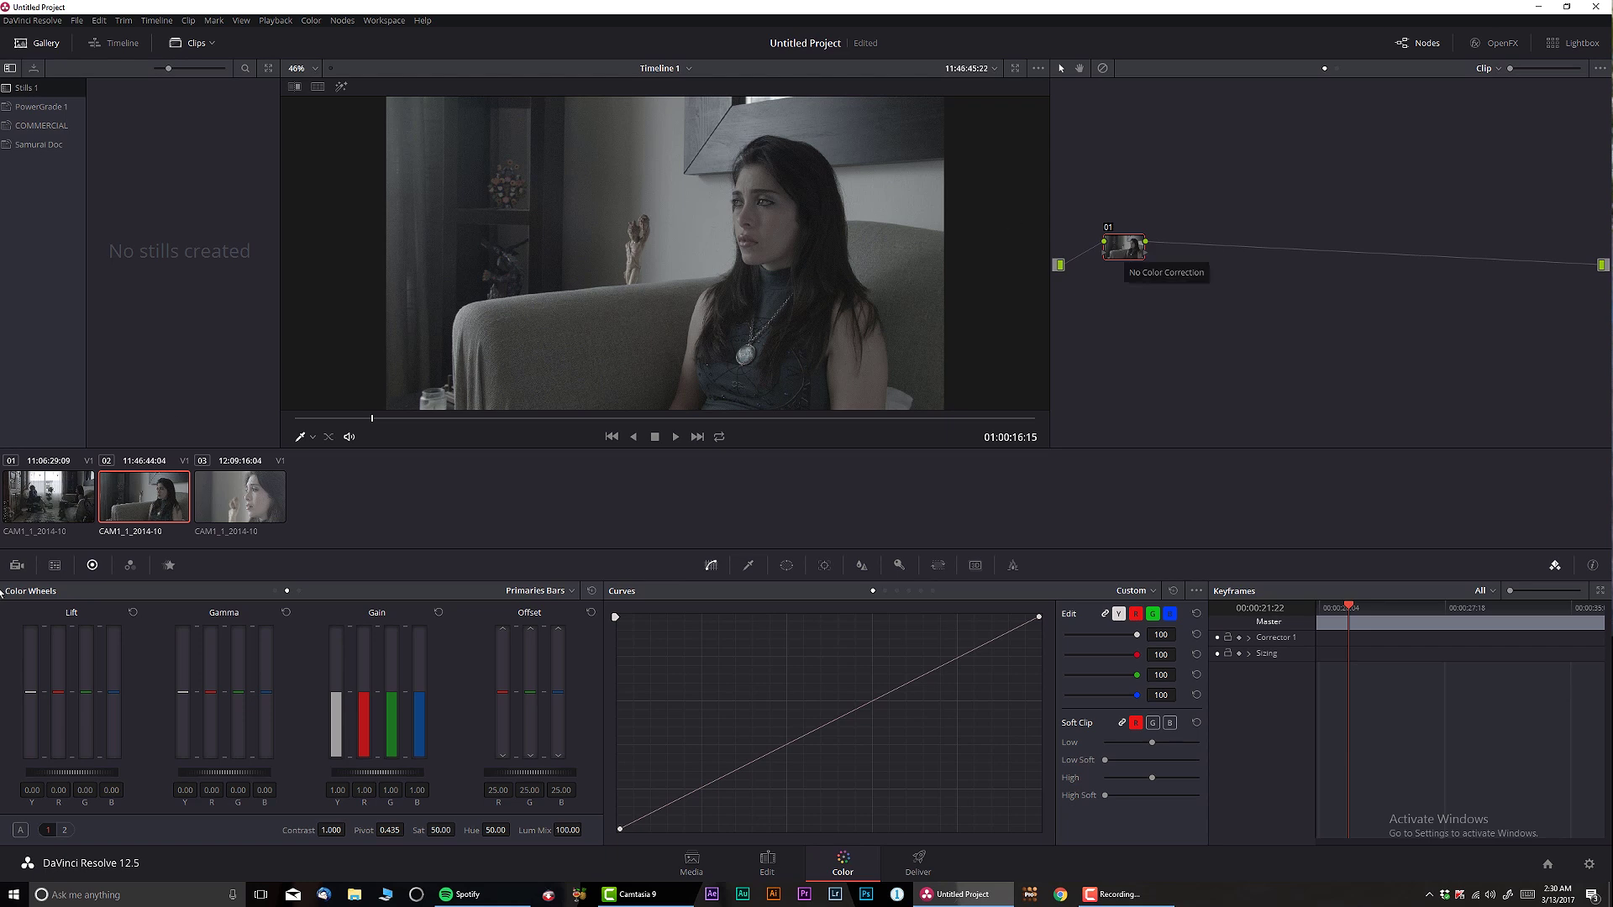
pyautogui.click(534, 418)
pyautogui.click(857, 418)
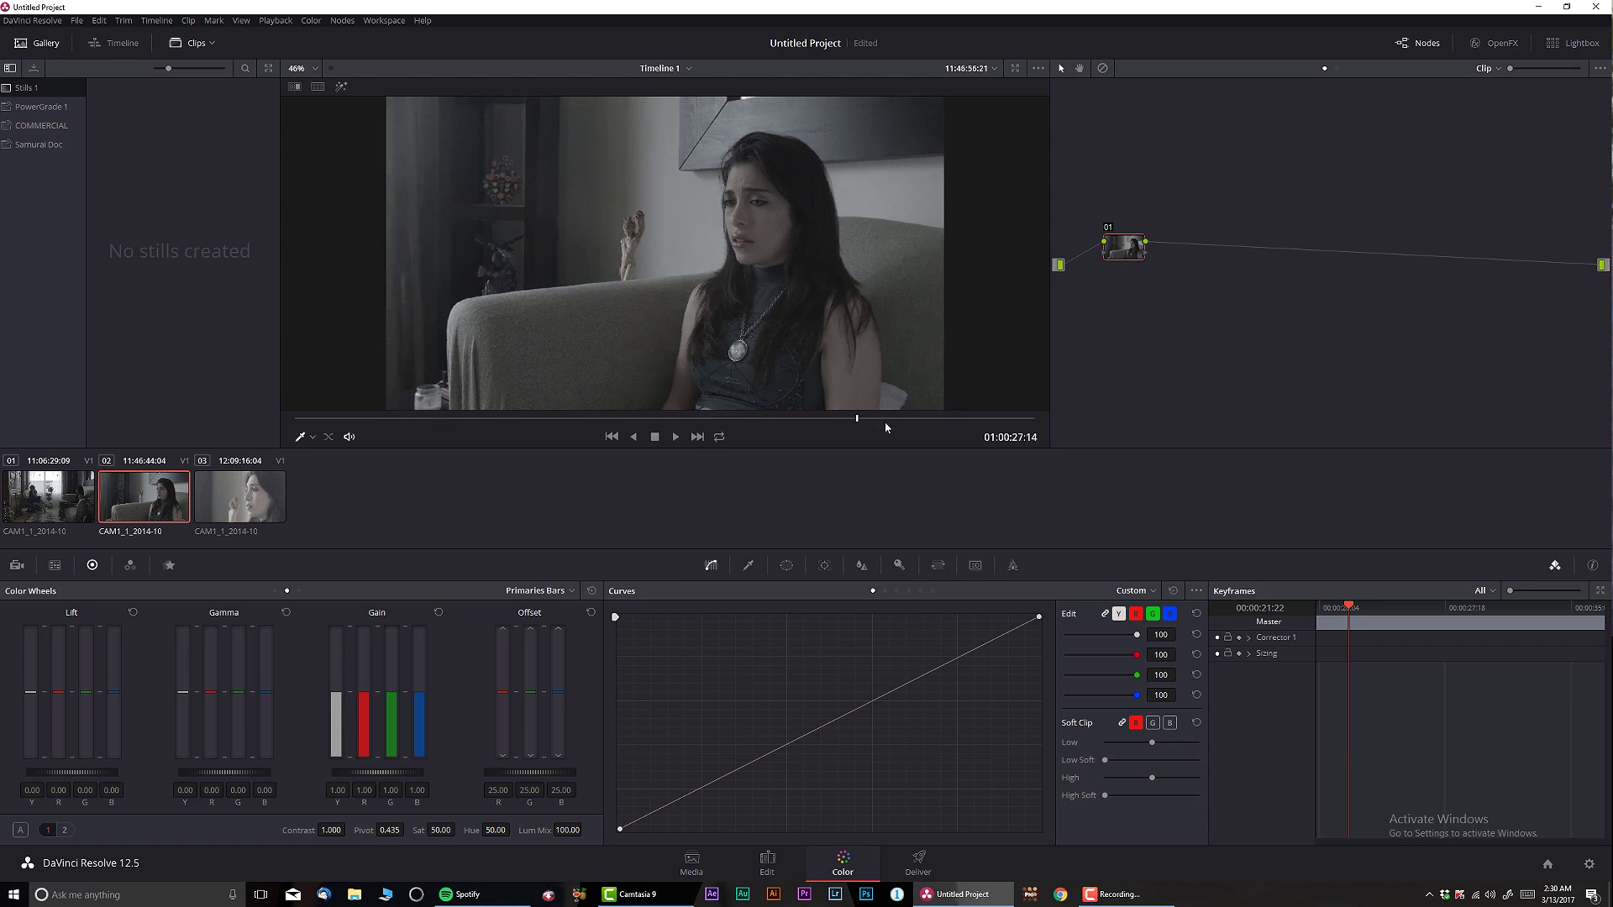
pyautogui.click(580, 418)
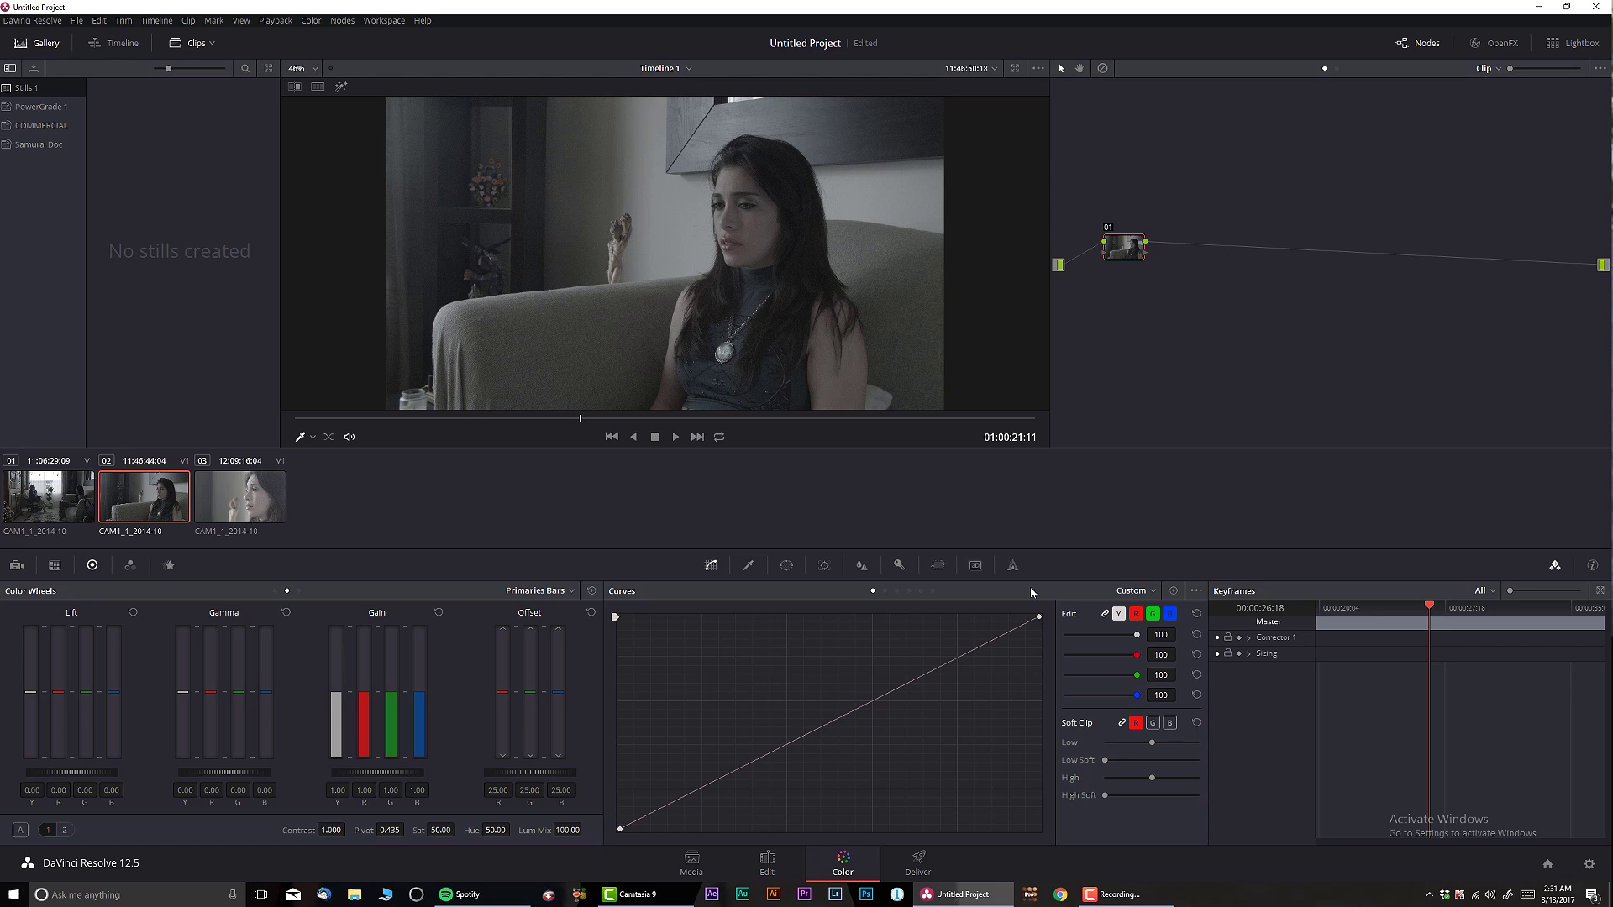
# Add a serial node with the 3D LUT Blackmagic Cinema Camera Film to Rec709 and place it near the graph's output
pyautogui.hotkey('alt', 's')
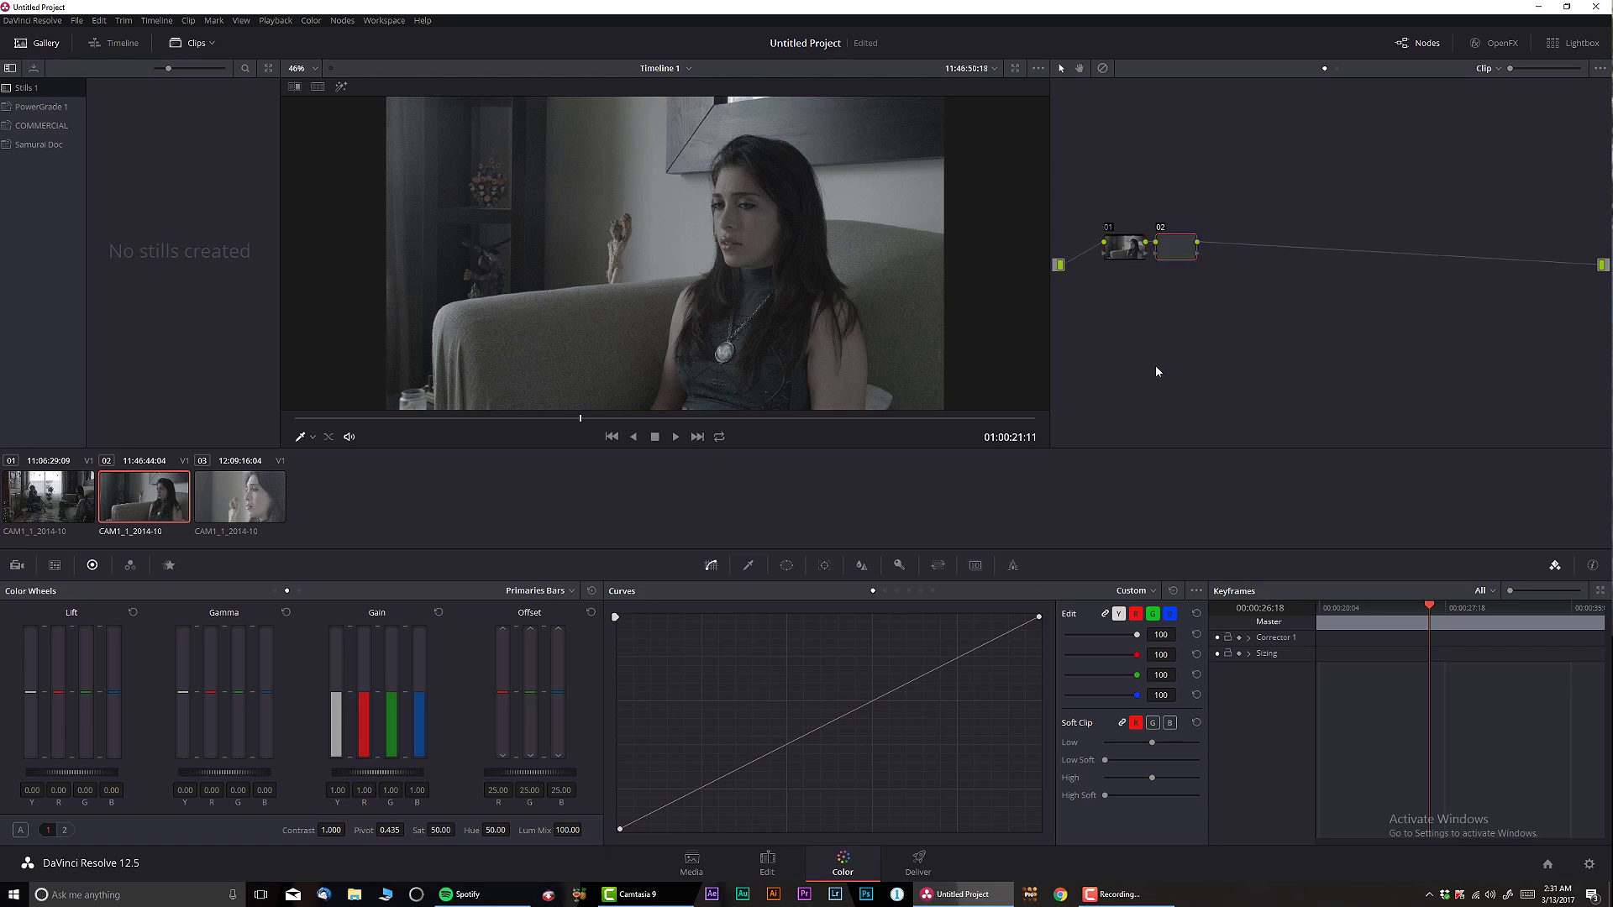
pyautogui.rightClick(1175, 250)
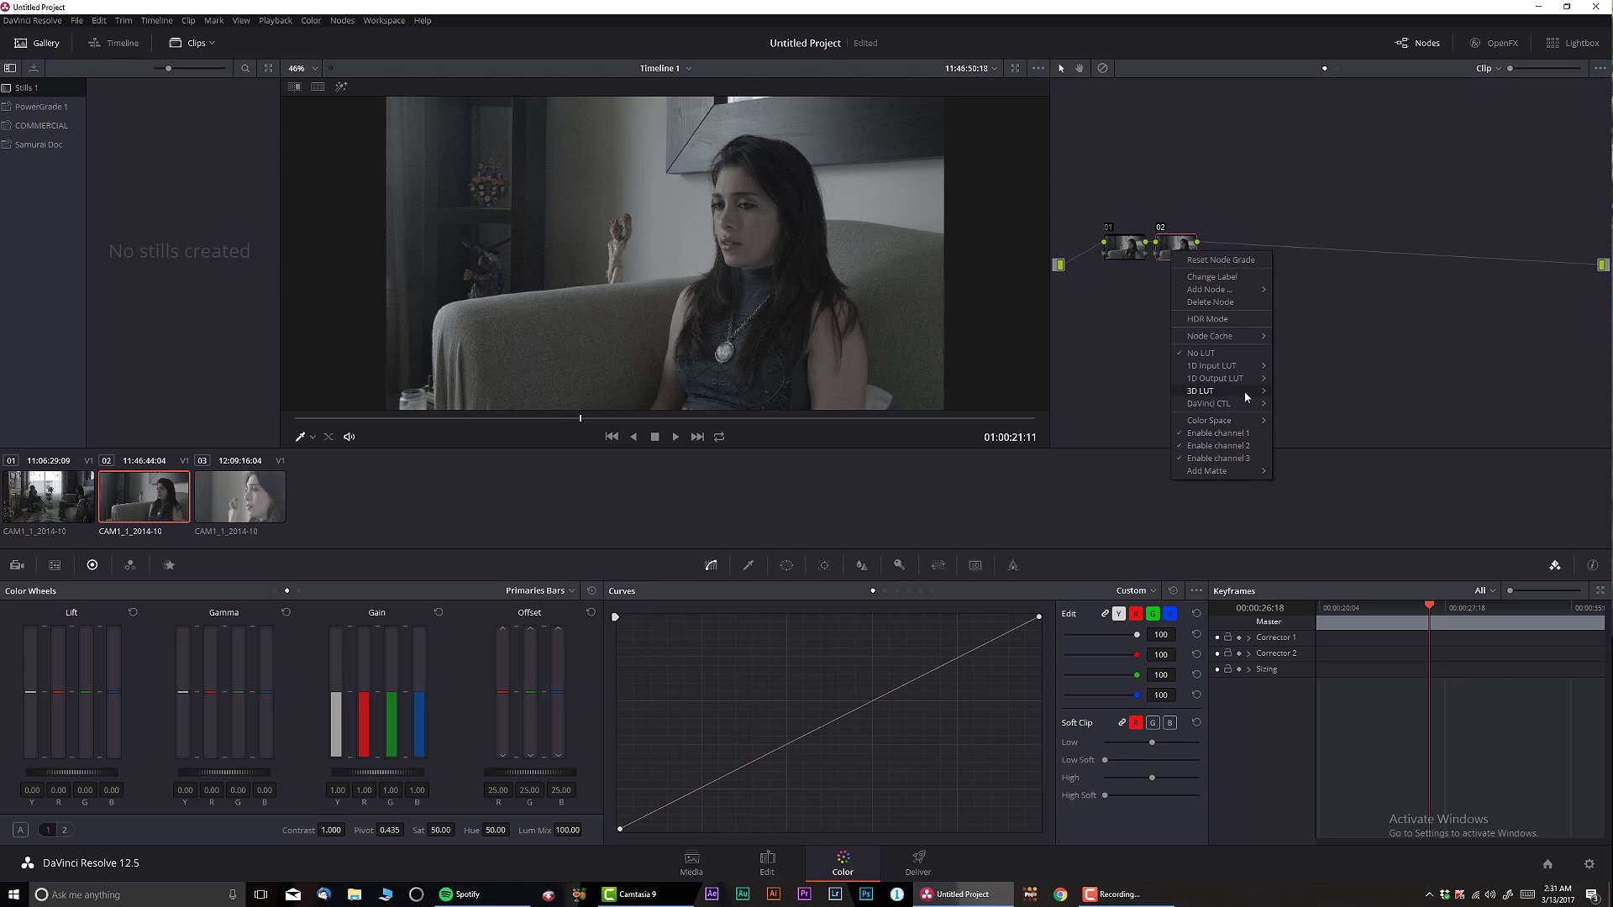
pyautogui.moveTo(1243, 391)
pyautogui.moveTo(1327, 418)
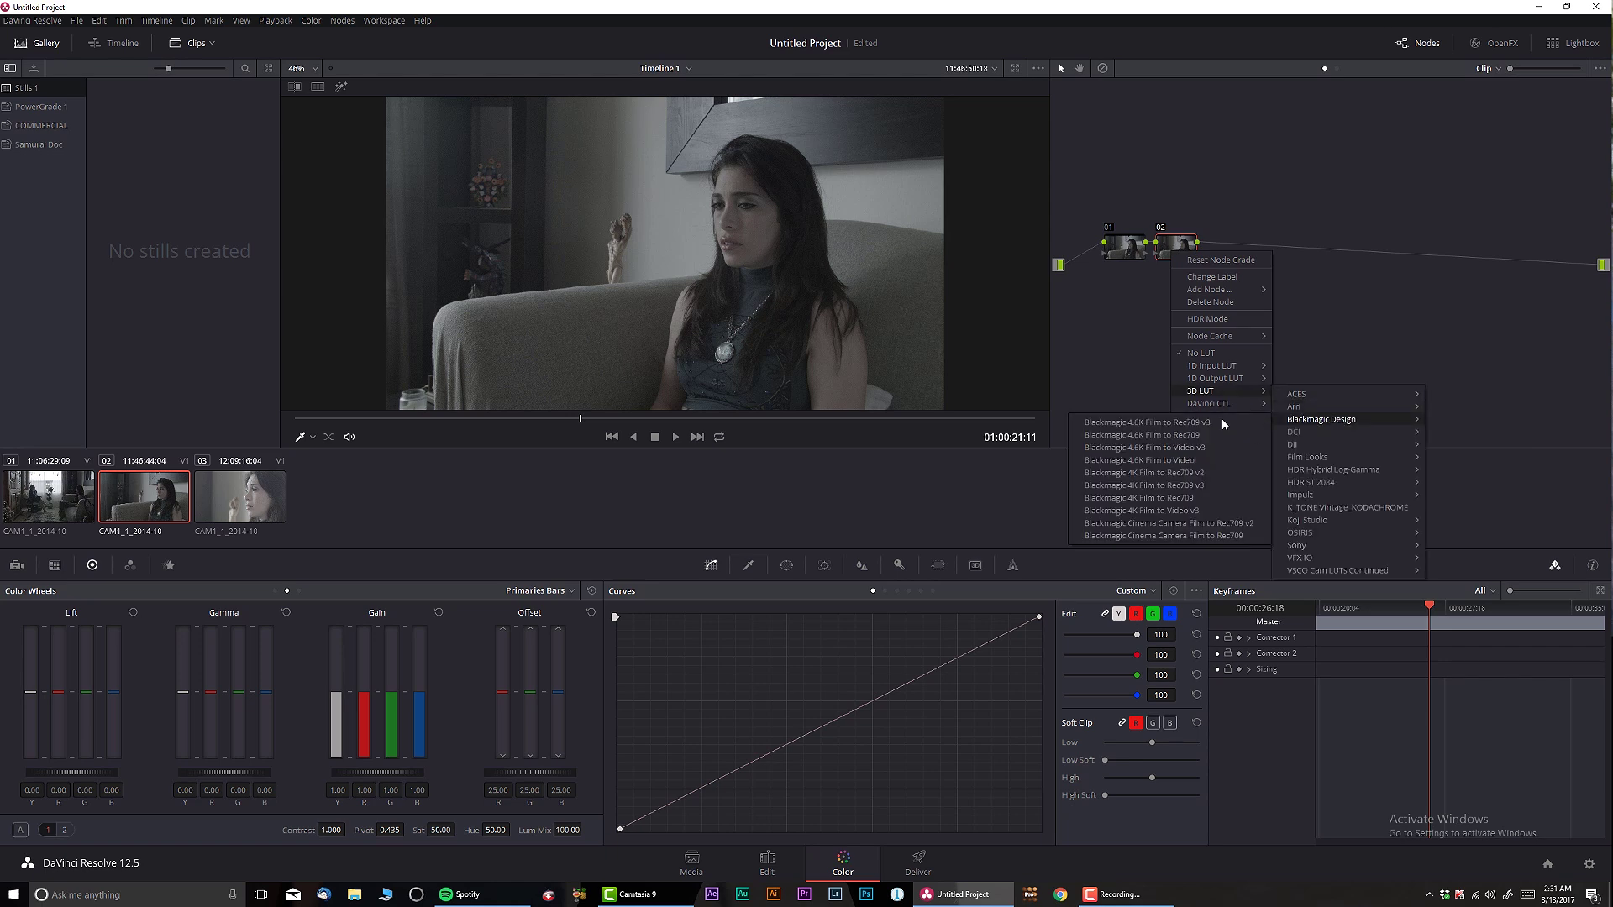
pyautogui.click(1223, 535)
pyautogui.moveTo(1196, 260); pyautogui.dragTo(1526, 260)
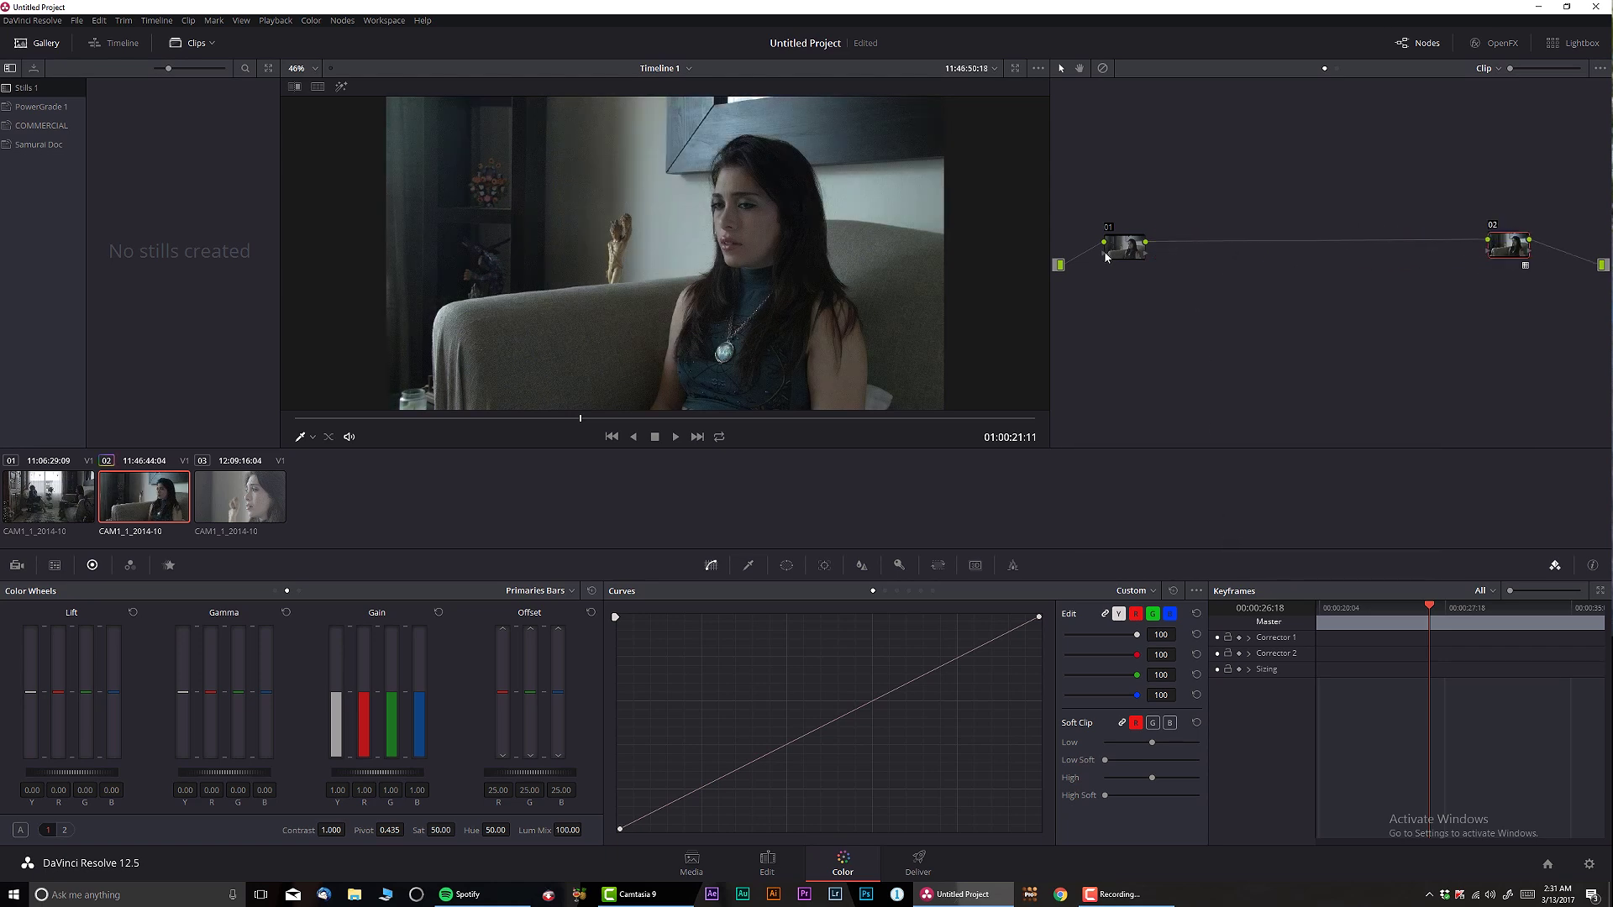
# Insert a serial node after node 01 and slightly raise its red curve's black point, anchoring the curve with a point in the lower midtones
pyautogui.click(1118, 256)
pyautogui.hotkey('alt', 's')
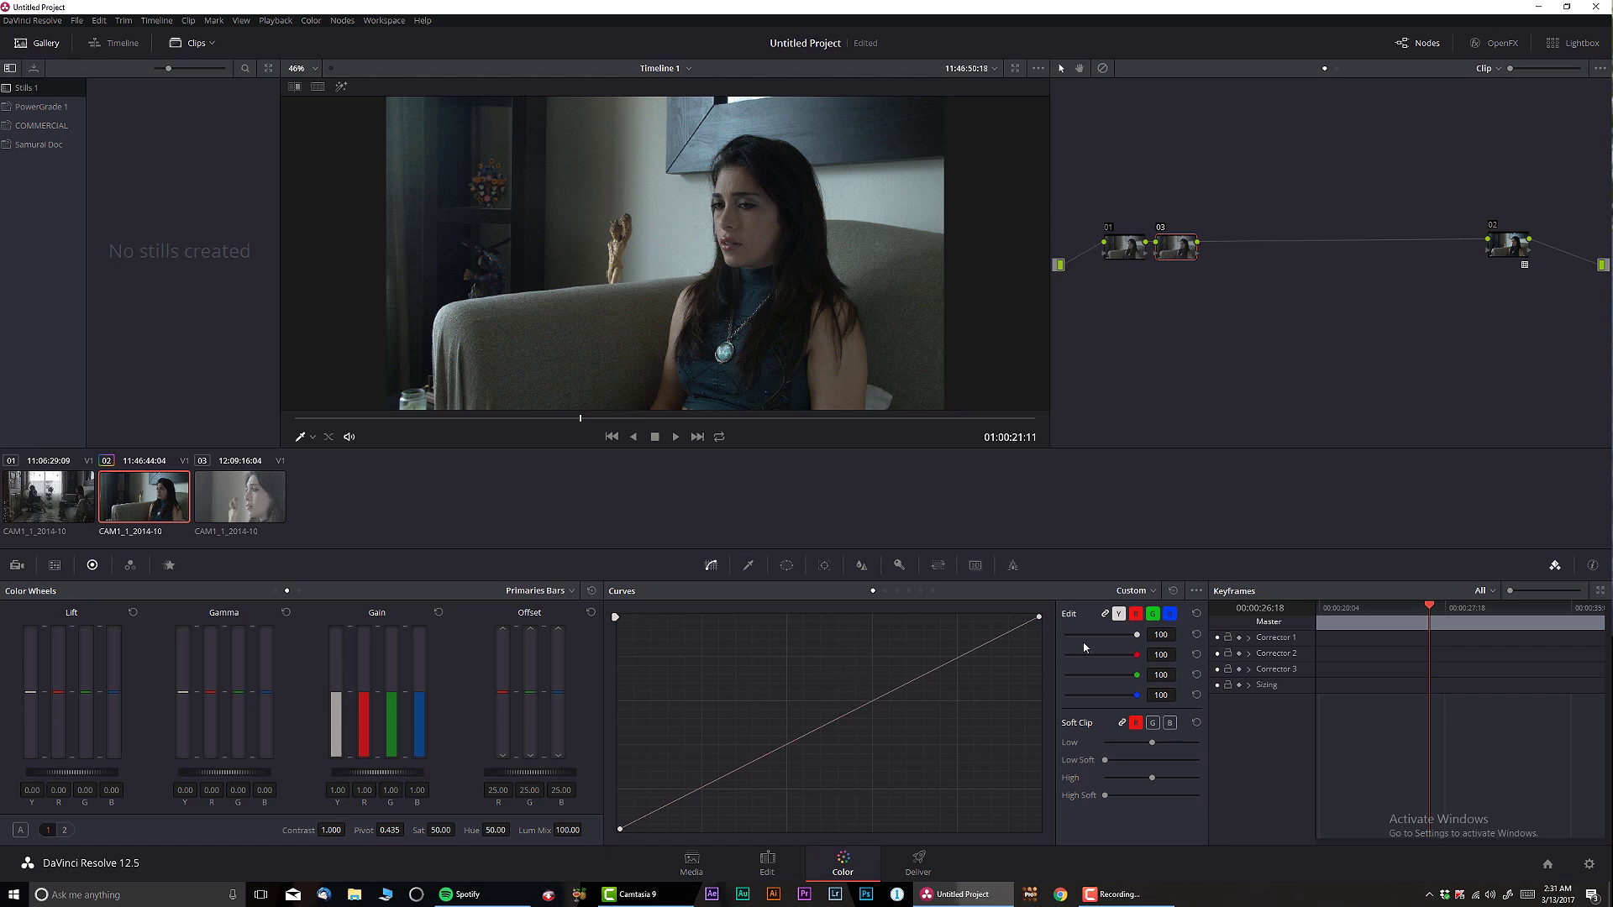
pyautogui.click(1135, 614)
pyautogui.moveTo(618, 827); pyautogui.dragTo(618, 821)
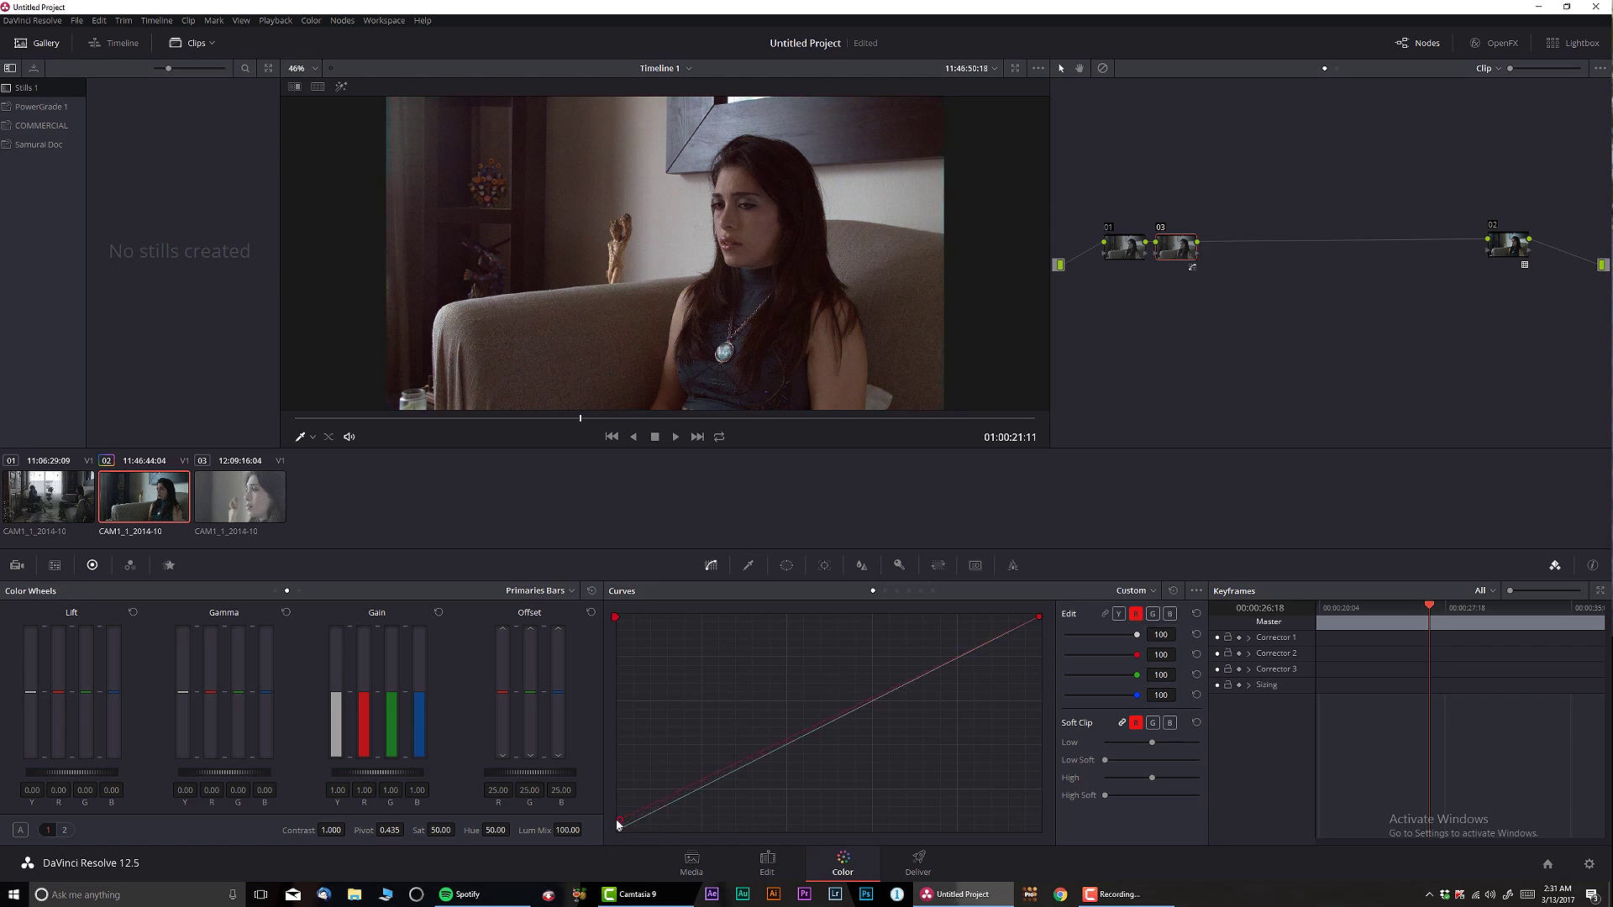
pyautogui.click(787, 745)
# Lower the white point of node 03's blue curve slightly and anchor the curve with a point in the upper midtones
pyautogui.click(1169, 614)
pyautogui.moveTo(1046, 620); pyautogui.dragTo(1049, 629)
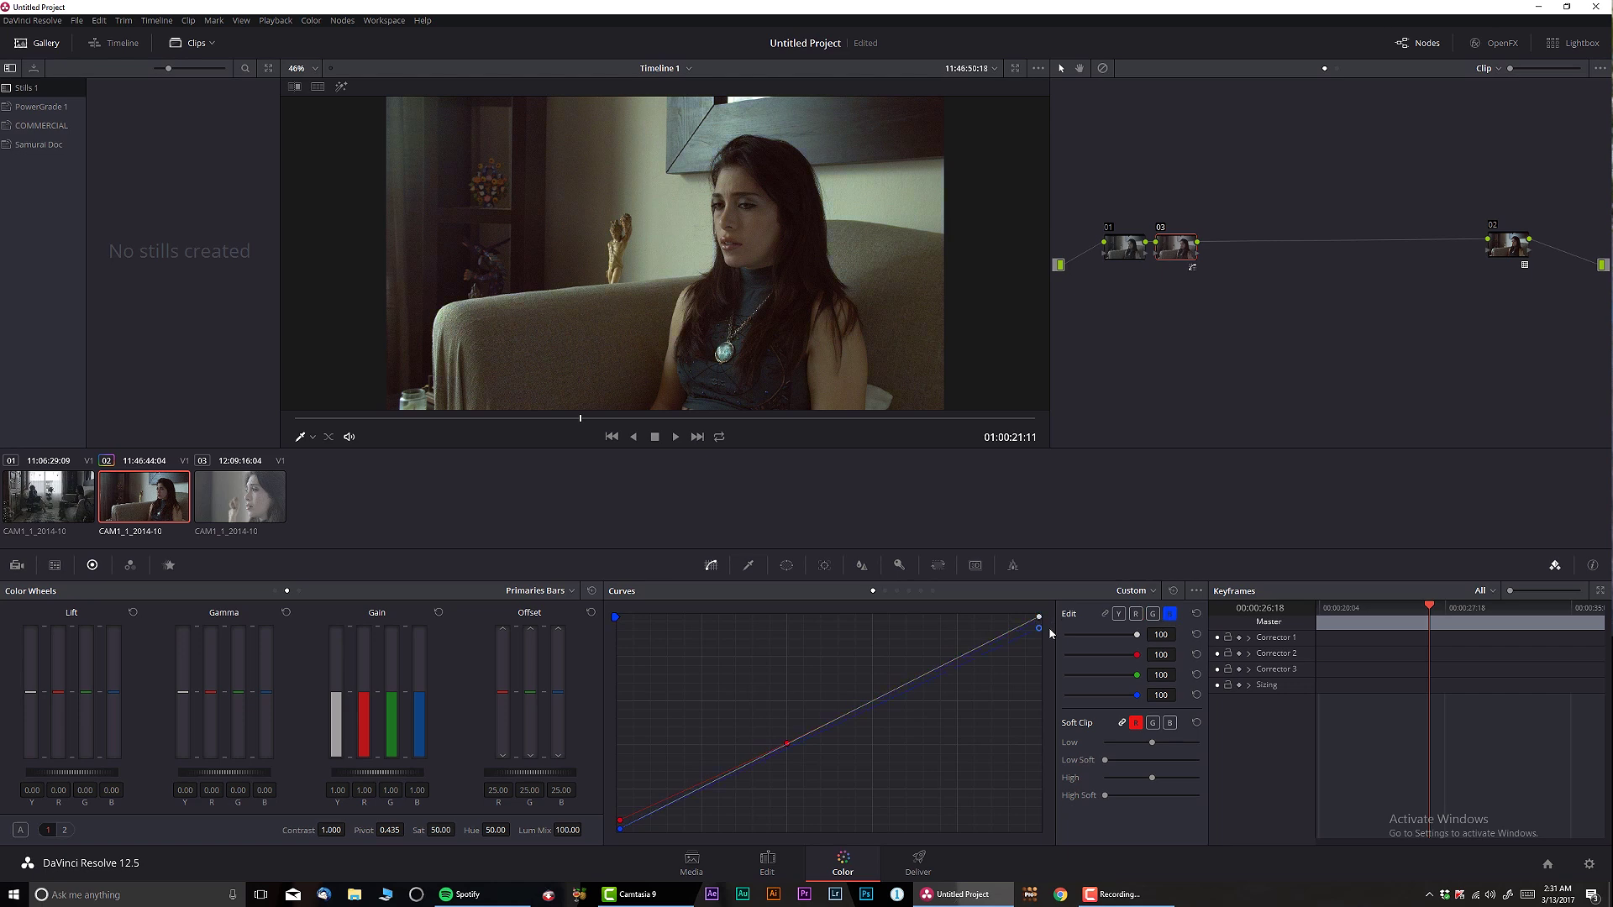
pyautogui.click(870, 705)
pyautogui.hotkey('alt', 's')
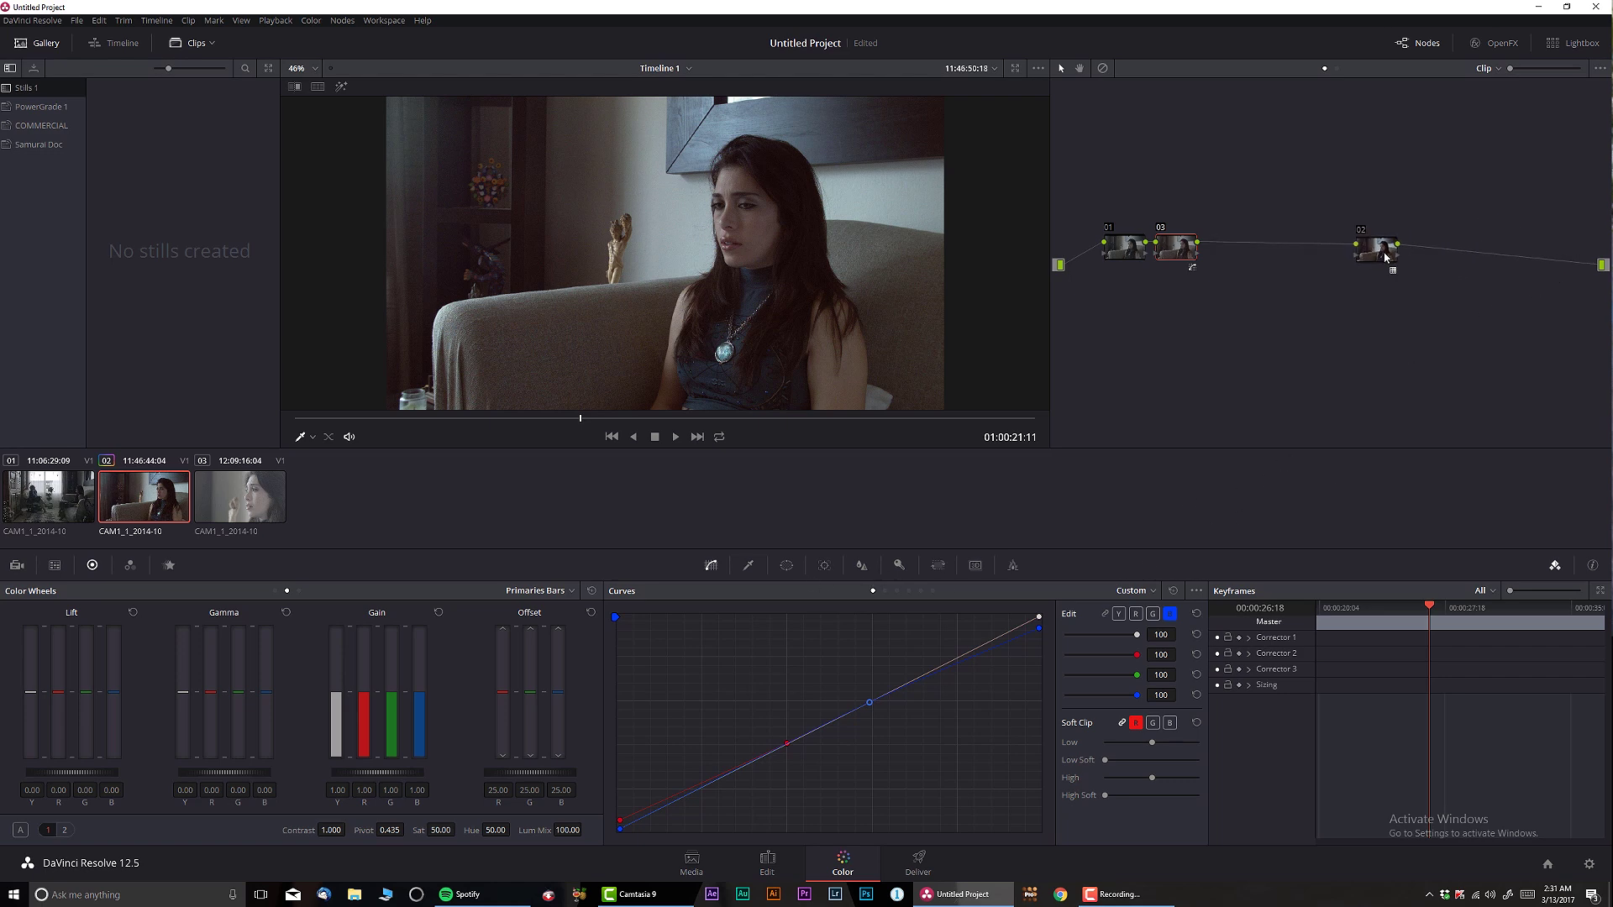
pyautogui.rightClick(1438, 259)
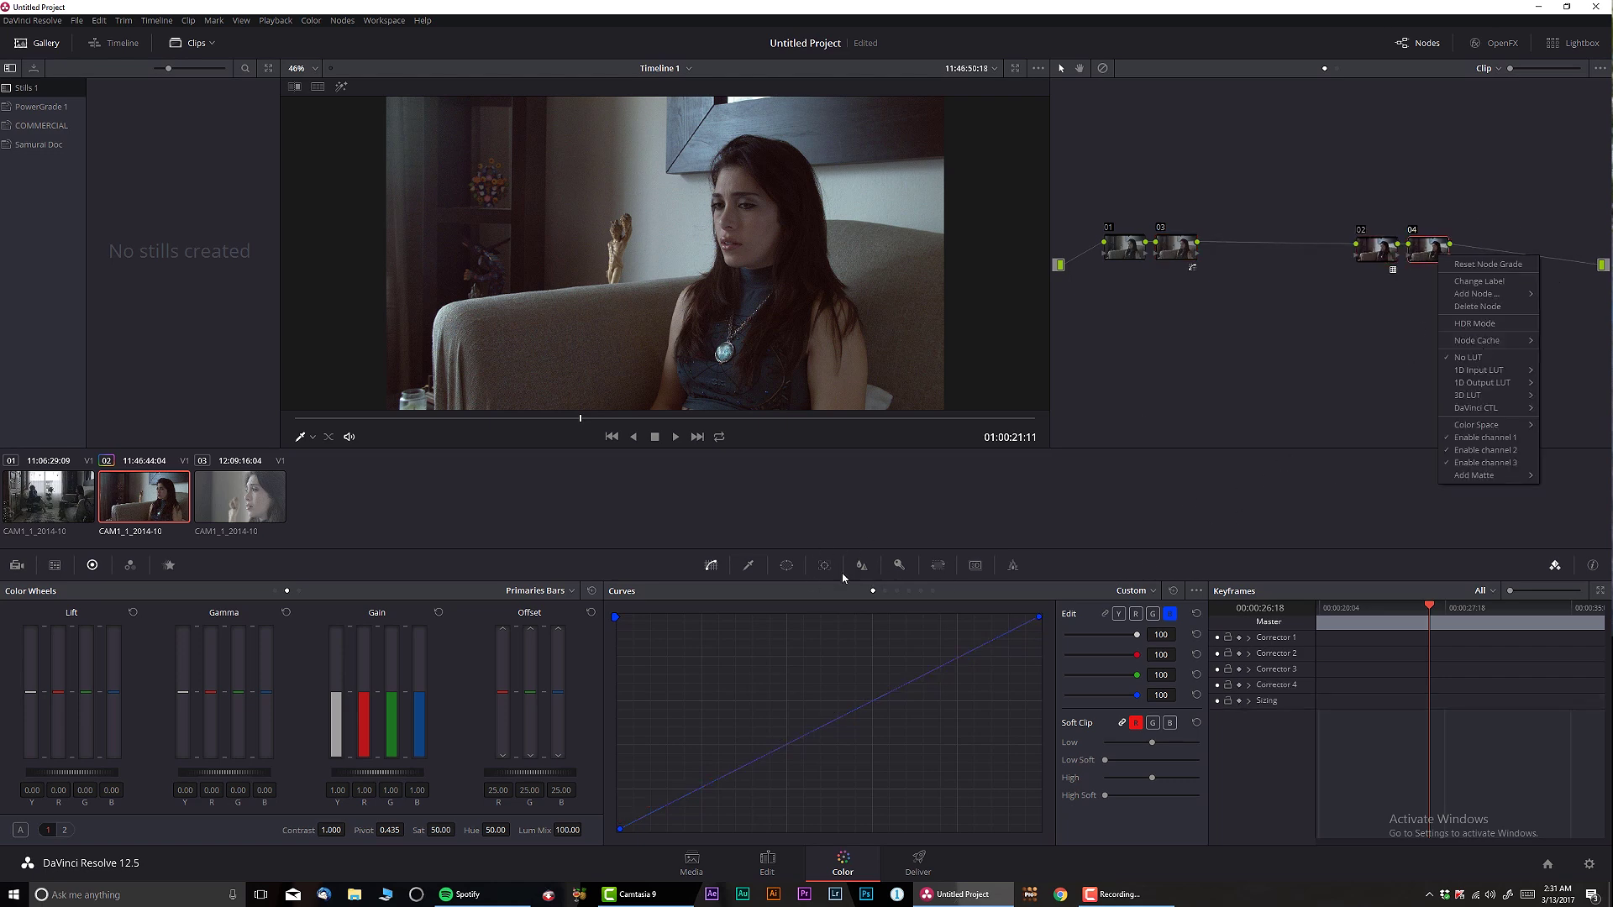
pyautogui.click(750, 566)
pyautogui.click(713, 567)
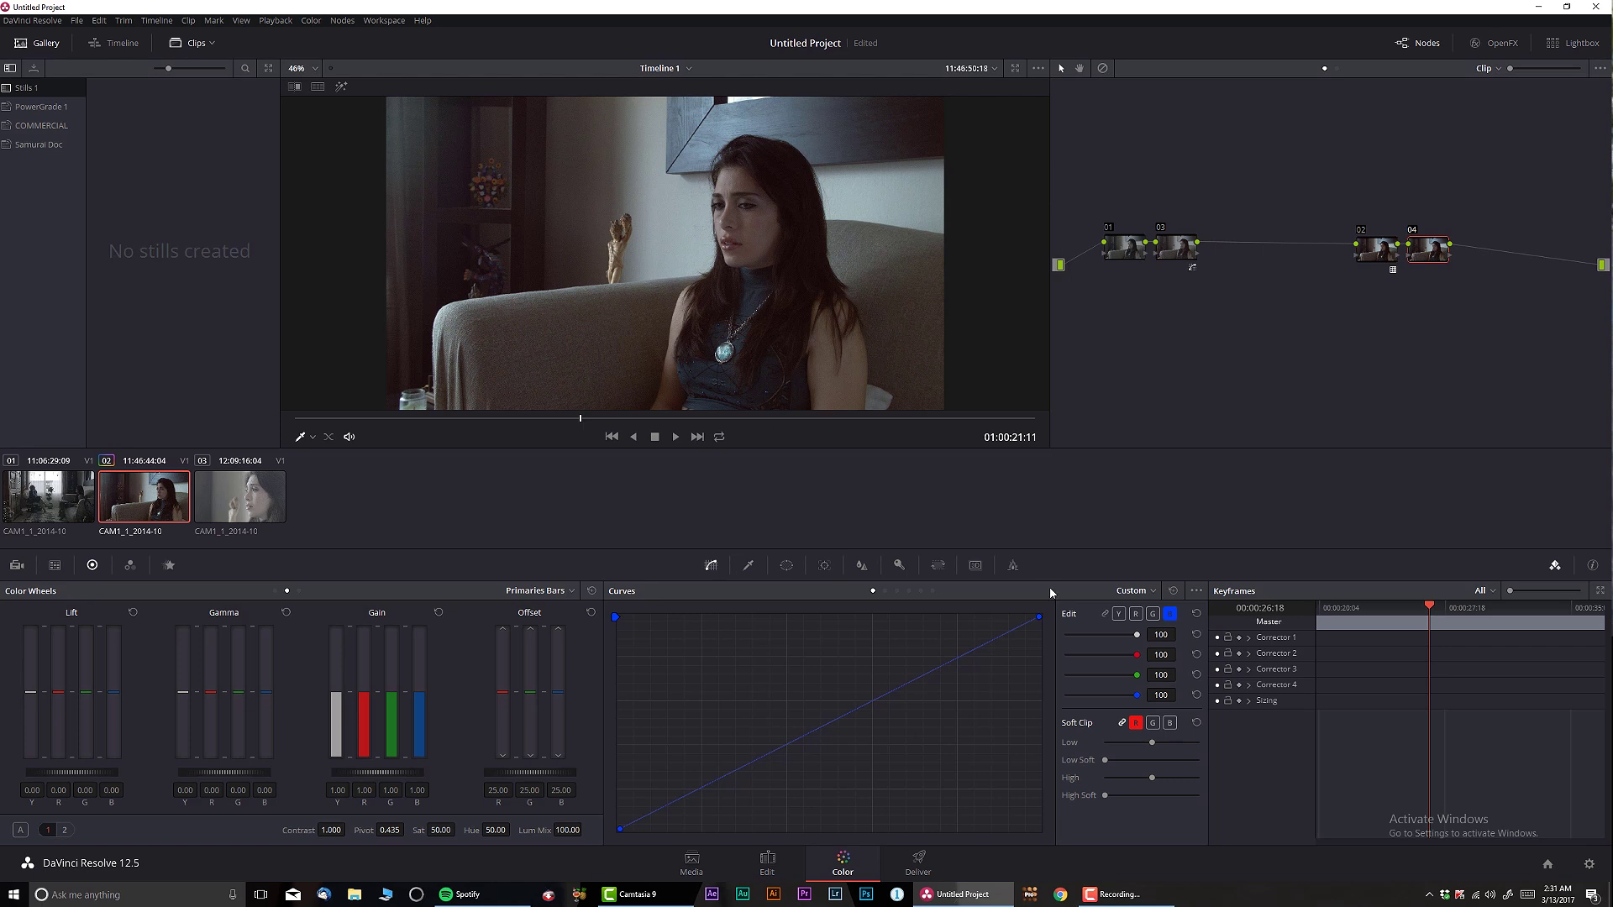
pyautogui.click(749, 565)
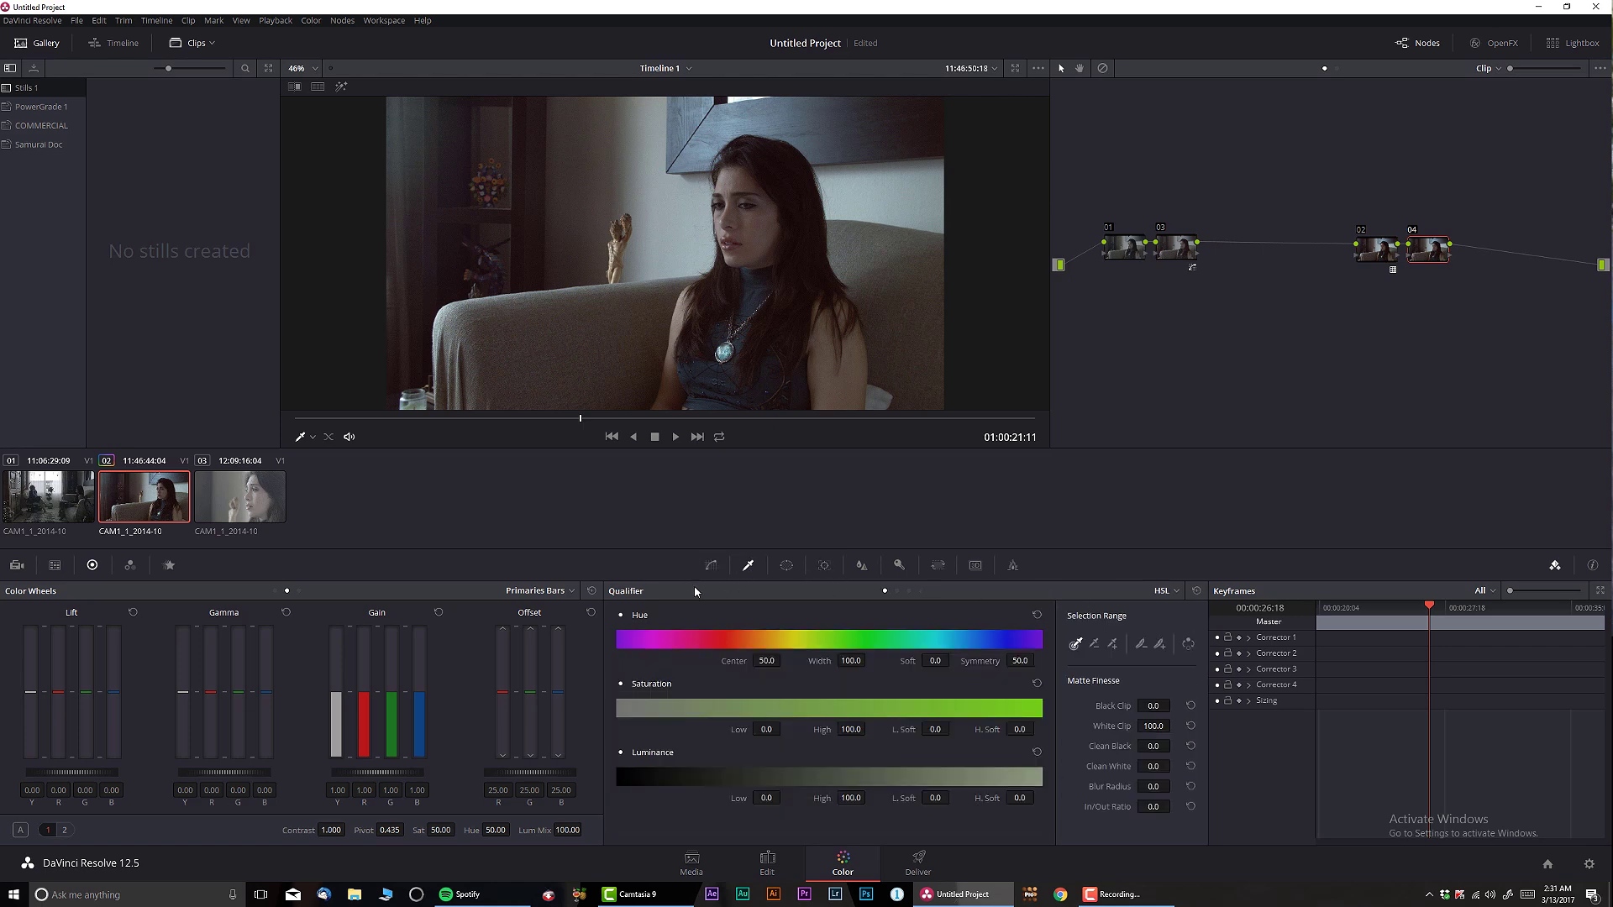
pyautogui.click(909, 591)
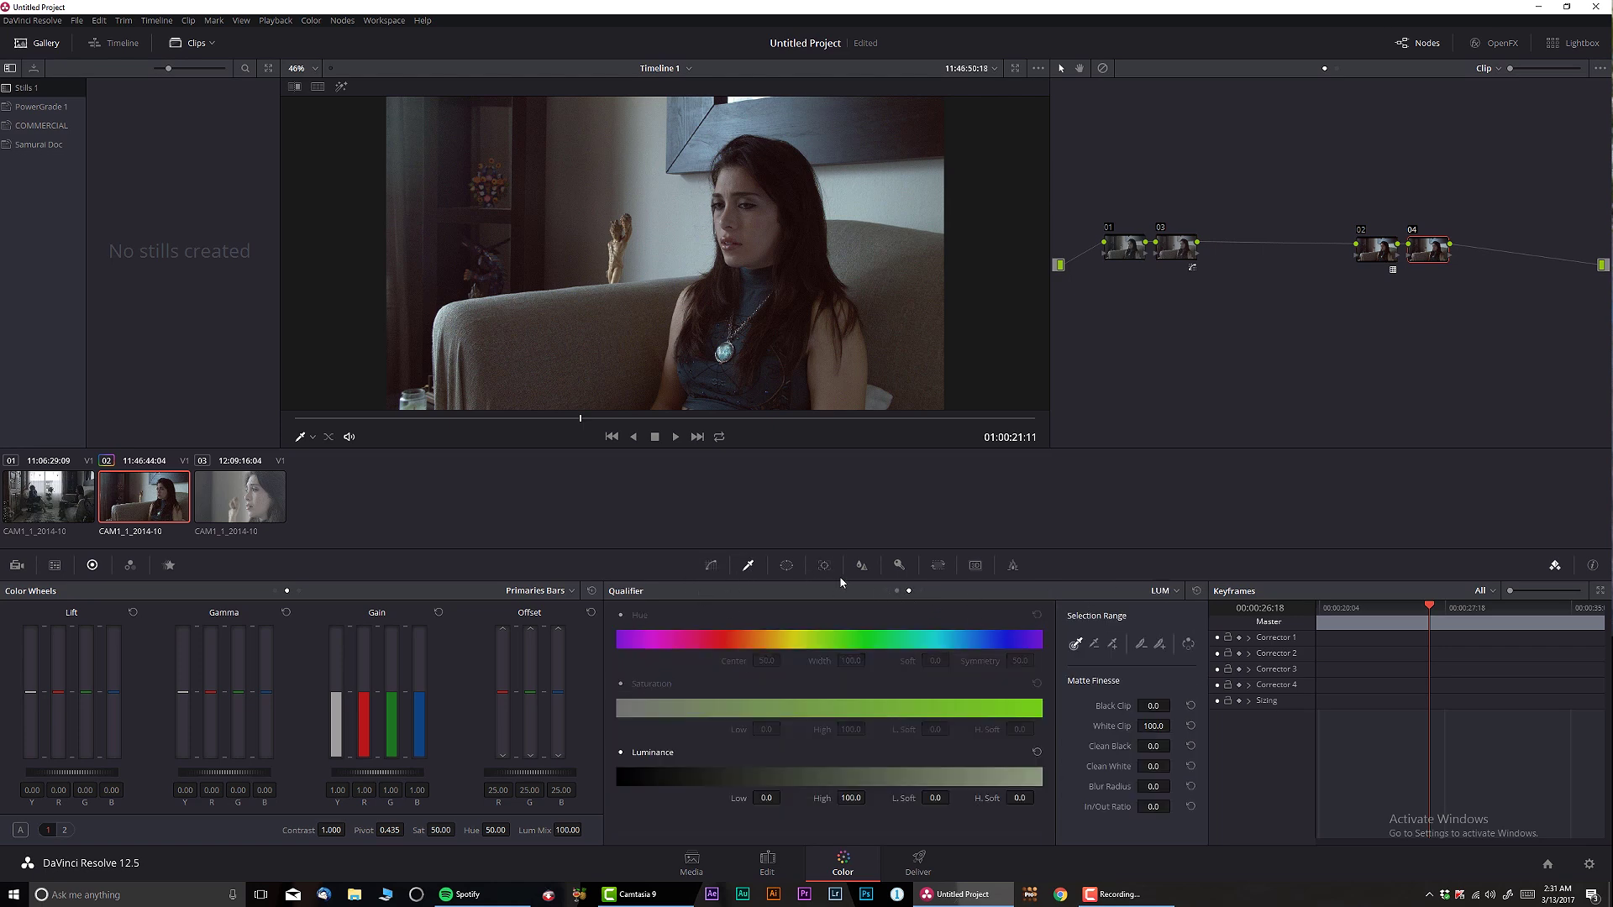
pyautogui.click(341, 87)
pyautogui.moveTo(768, 798); pyautogui.dragTo(785, 798)
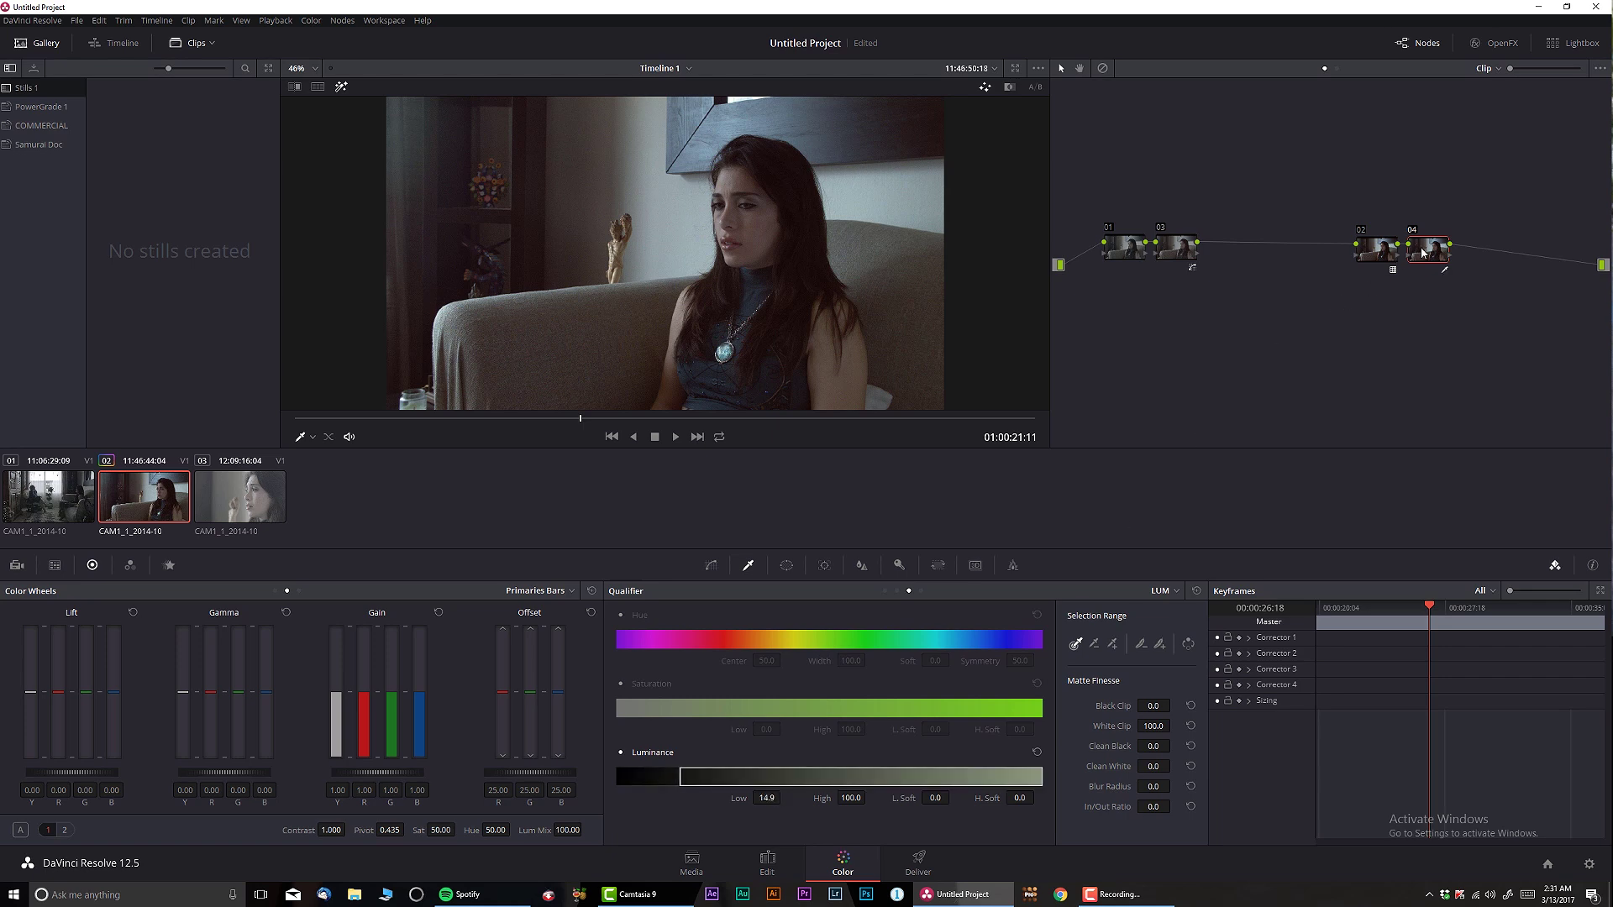
pyautogui.press('Delete')
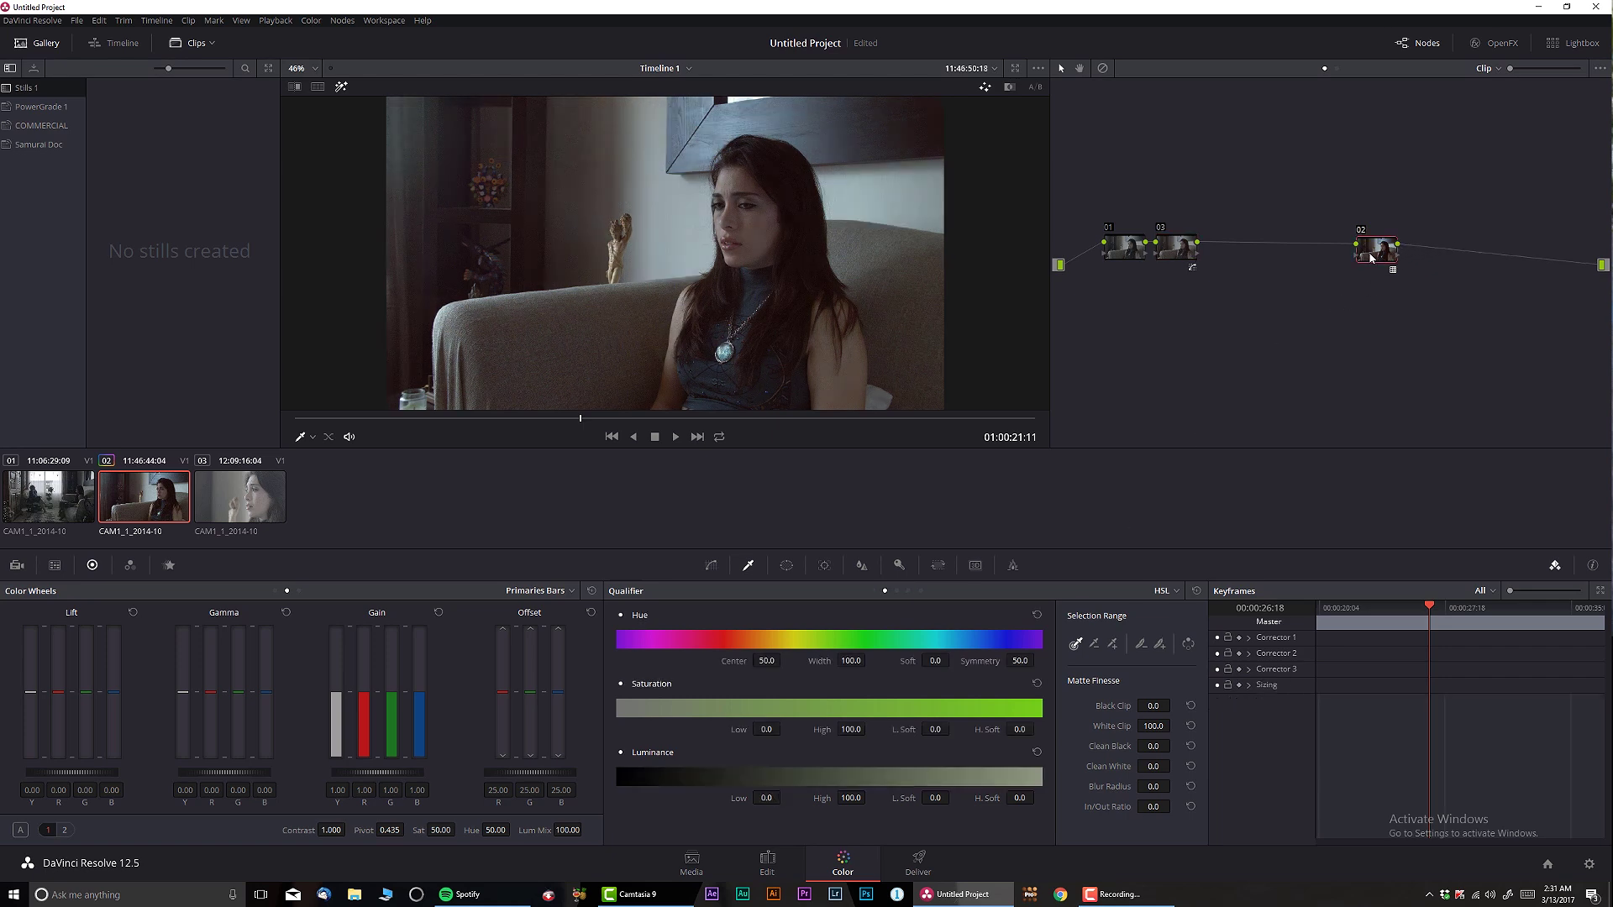
# Add a serial node after the LUT node and desaturate its shadows with a Lum Vs Sat curve, anchored at input lum 0.33, saturation 0.99
pyautogui.hotkey('alt', 's')
pyautogui.click(711, 566)
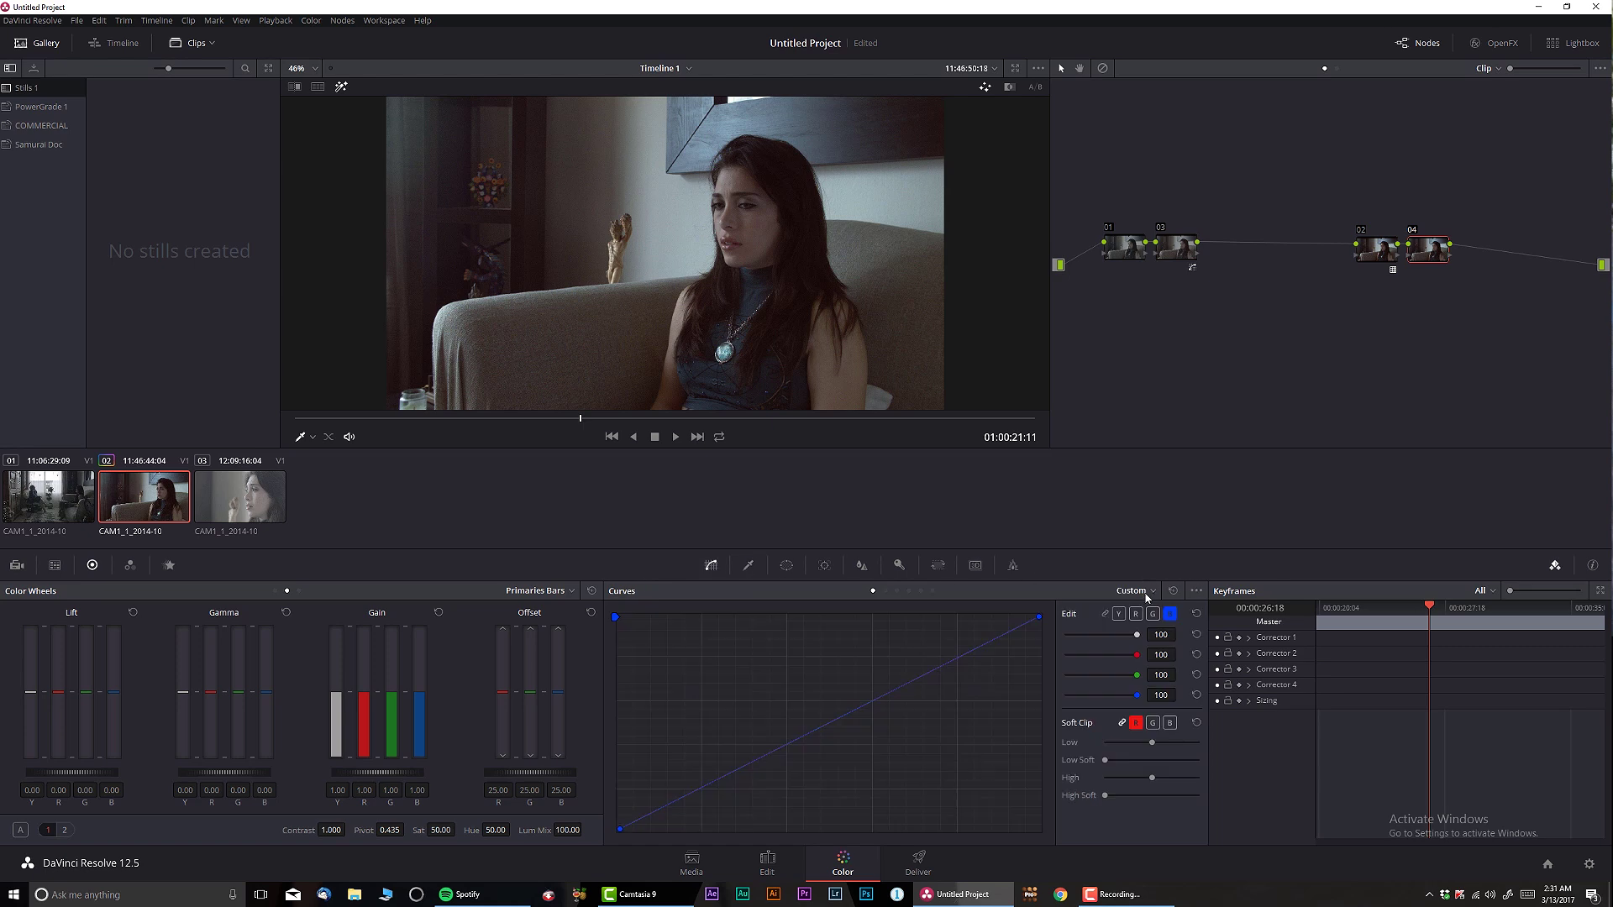
pyautogui.click(1147, 593)
pyautogui.click(1135, 662)
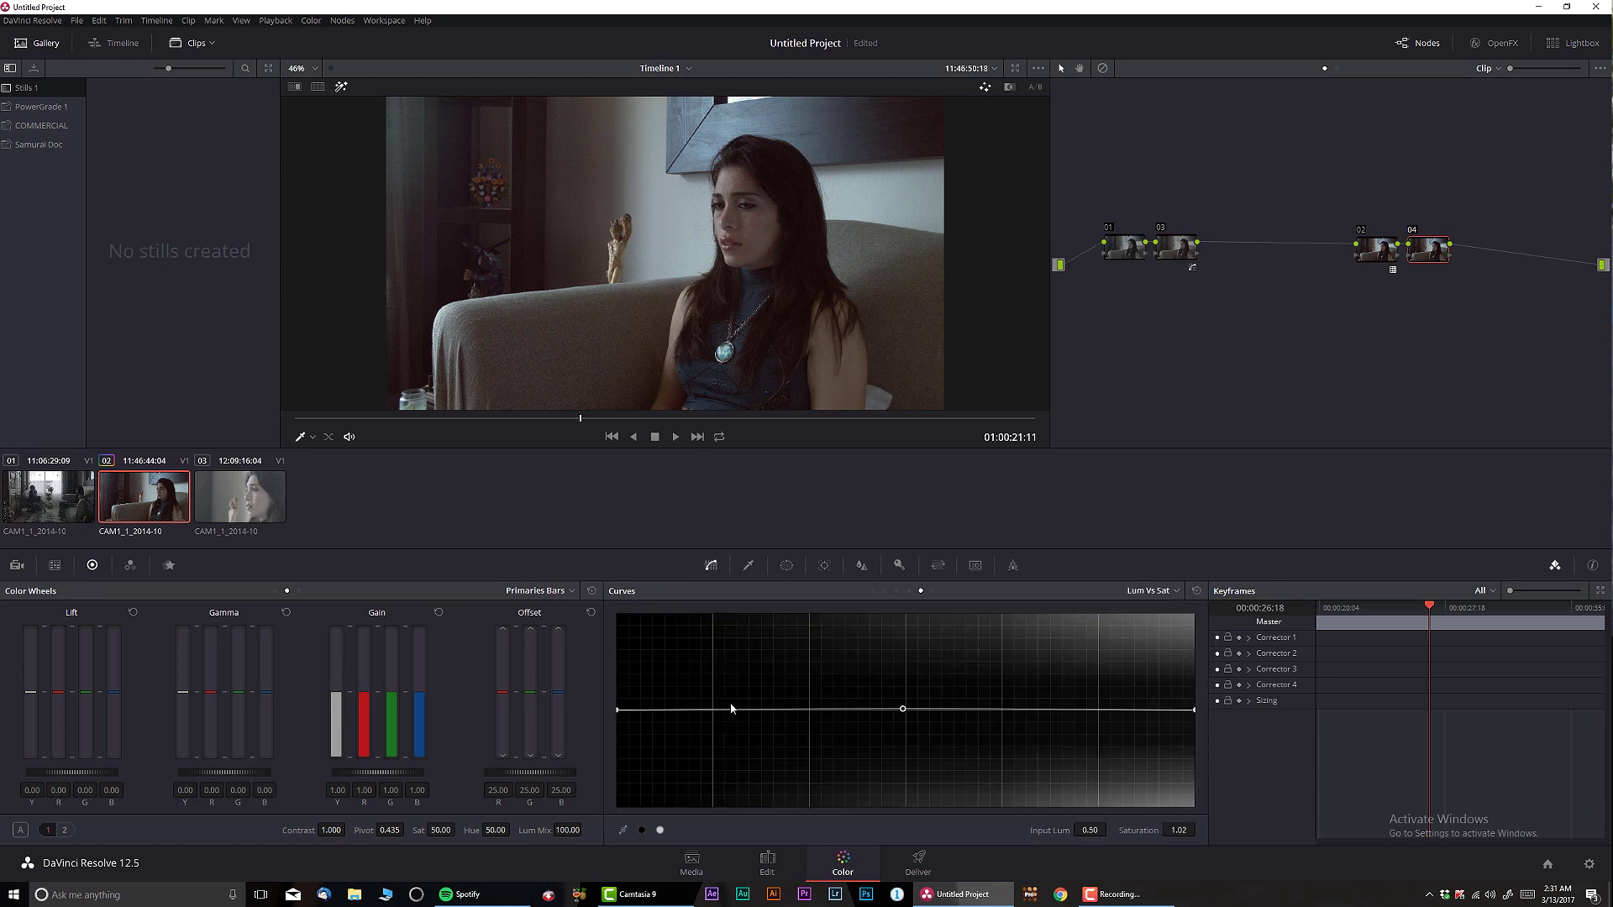
pyautogui.moveTo(619, 710); pyautogui.dragTo(598, 816)
pyautogui.moveTo(904, 710); pyautogui.dragTo(816, 716)
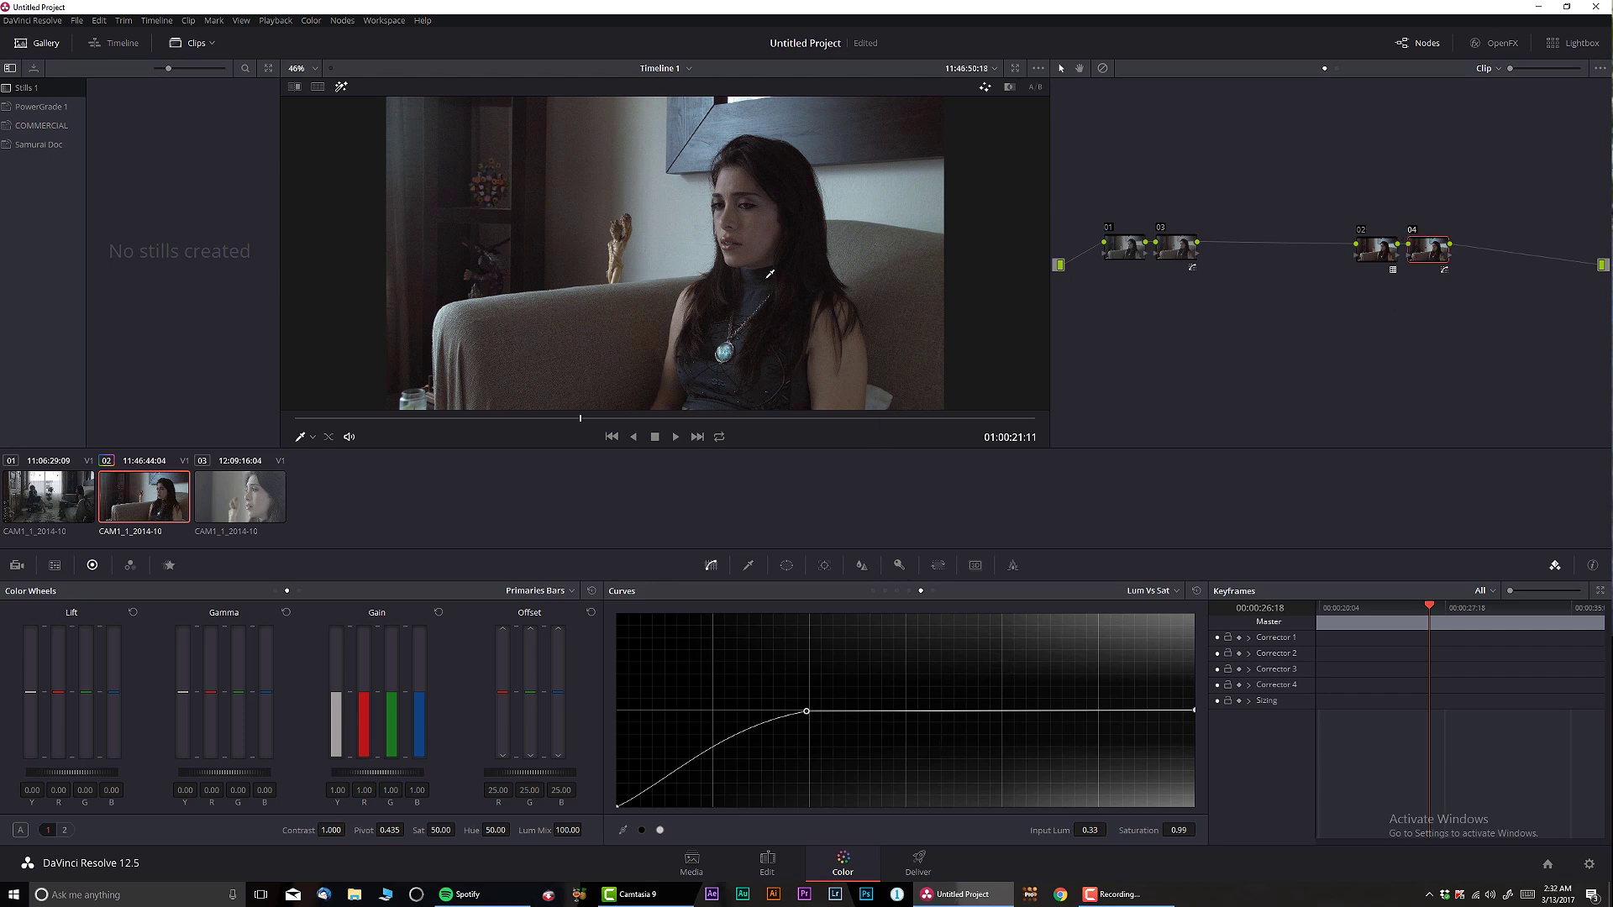
pyautogui.rightClick(694, 221)
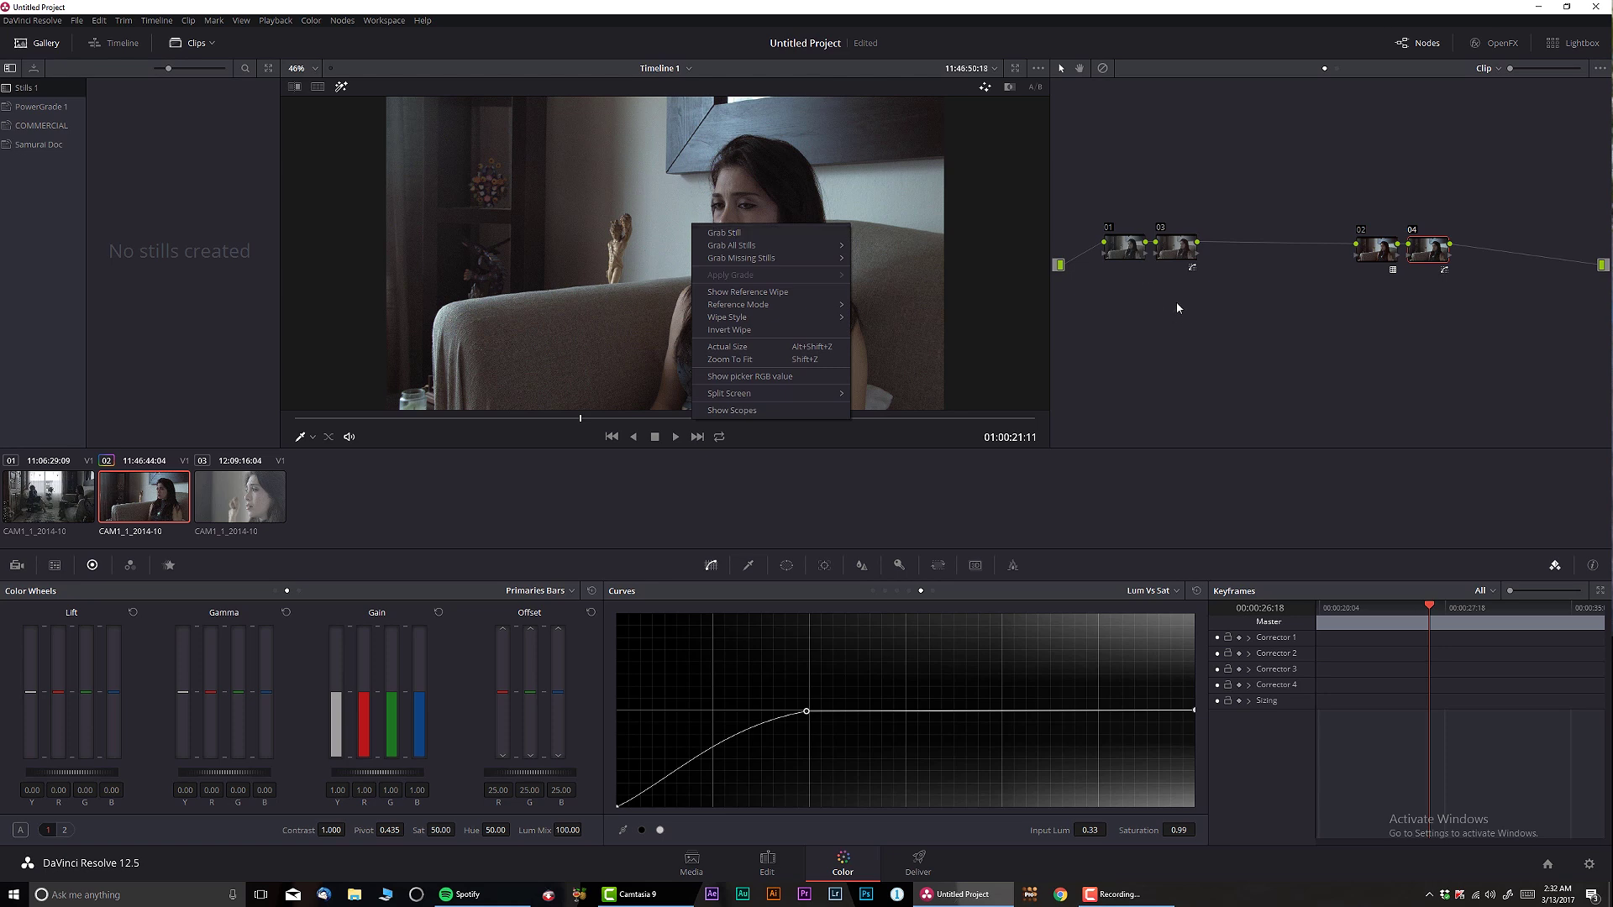
pyautogui.click(720, 230)
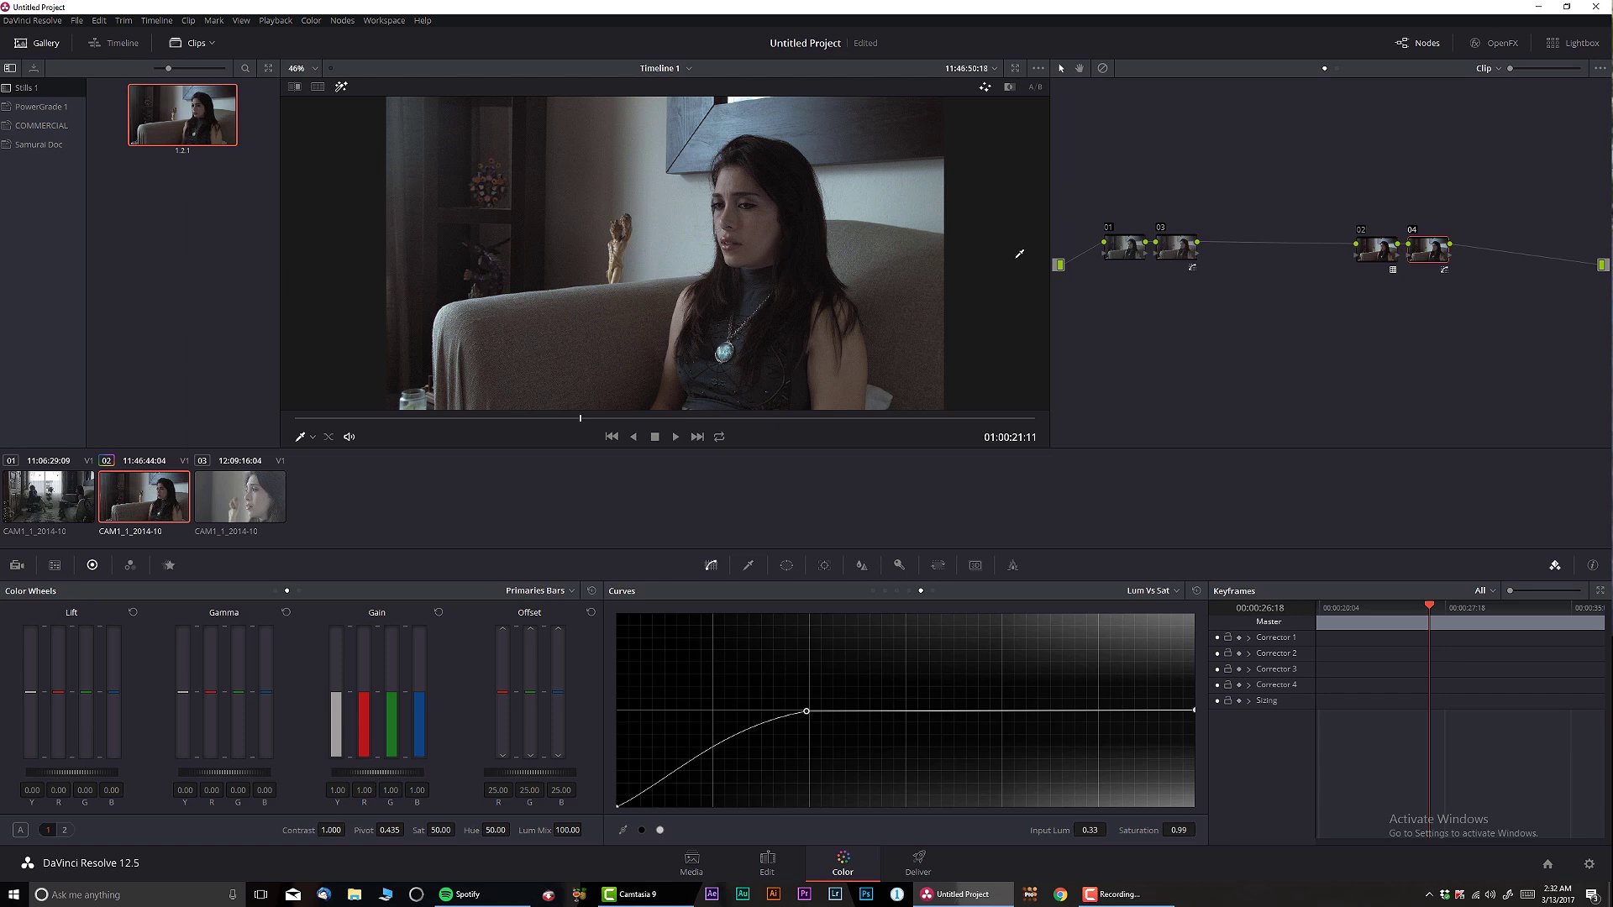
pyautogui.rightClick(163, 127)
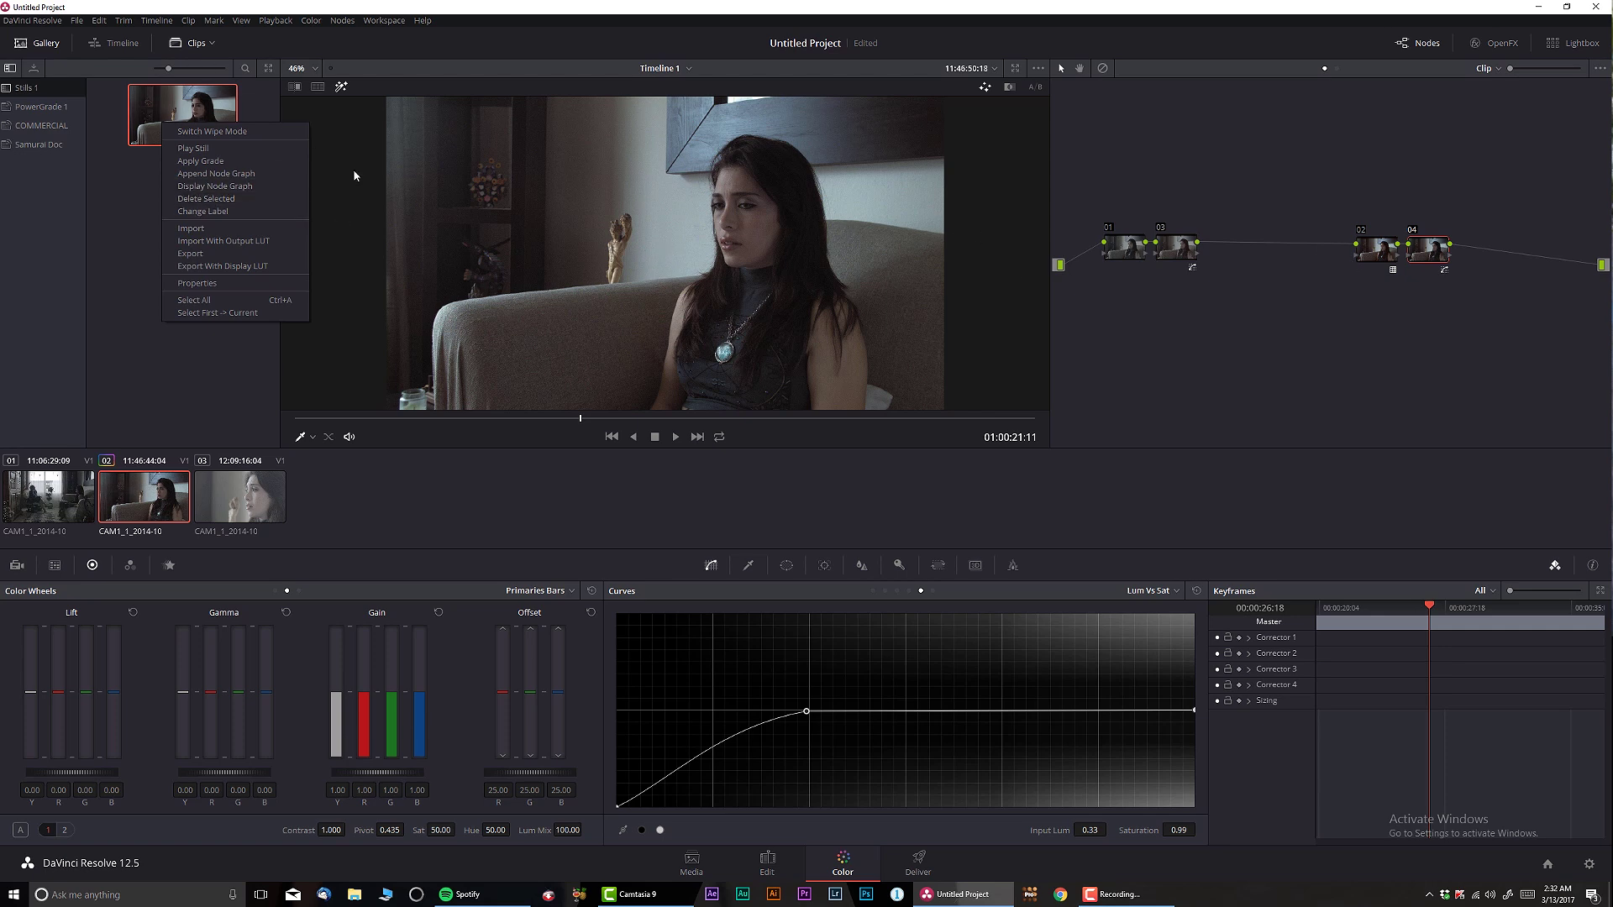
pyautogui.click(210, 116)
pyautogui.press('Delete')
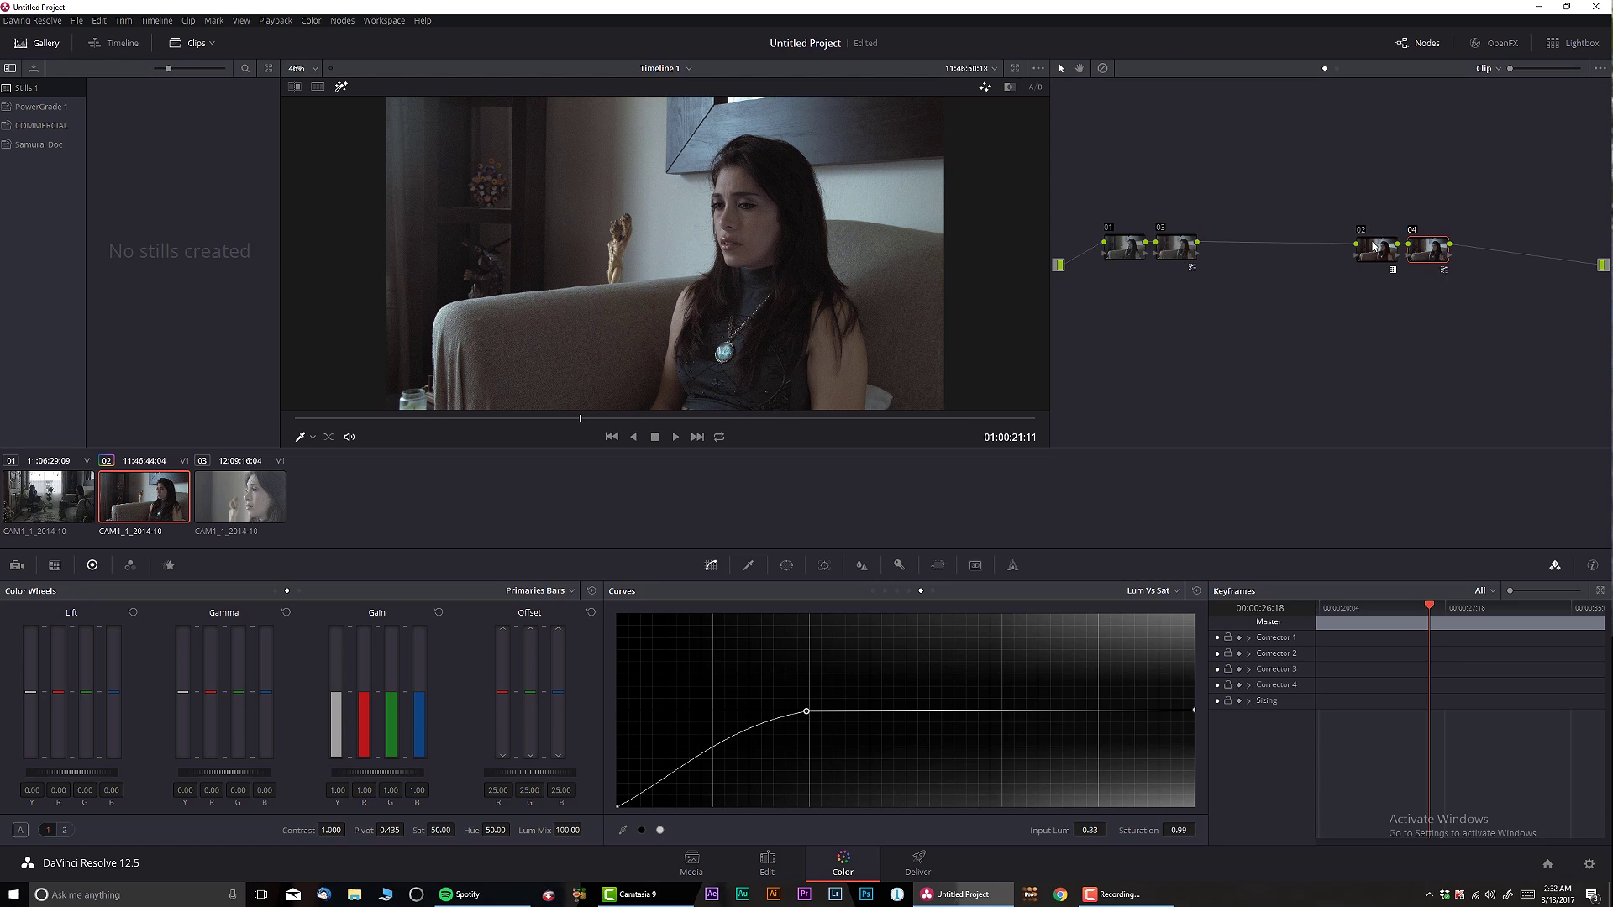
# Combine nodes 03, 02 and 04 into a compound node
pyautogui.moveTo(1373, 246); pyautogui.dragTo(1339, 248)
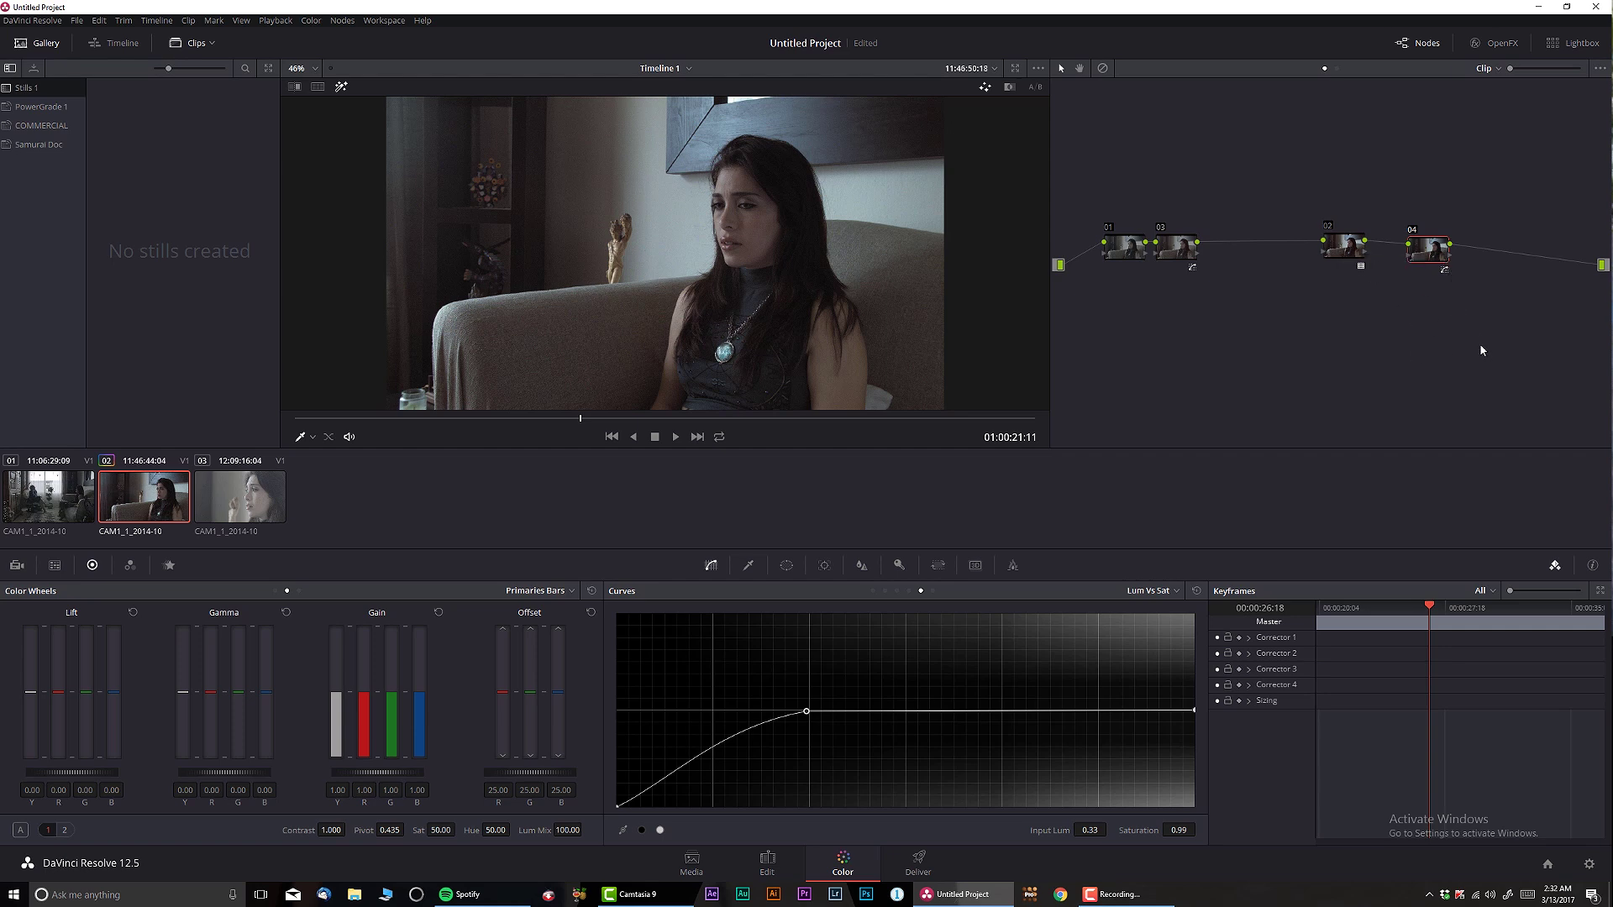
pyautogui.moveTo(1392, 309); pyautogui.dragTo(1168, 171)
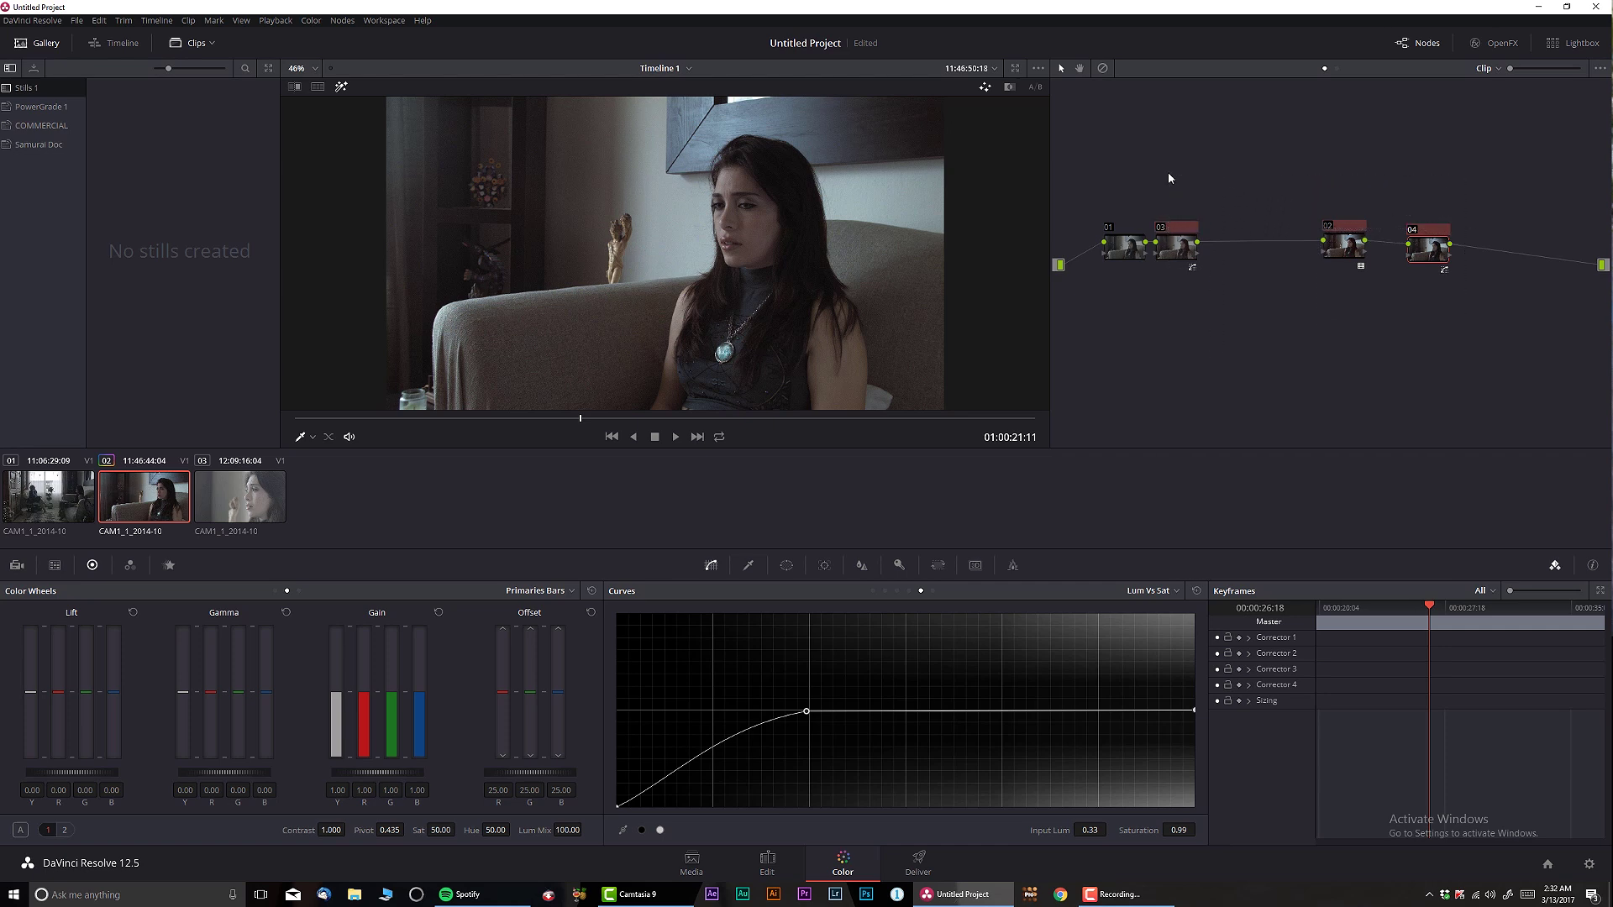
pyautogui.rightClick(1167, 249)
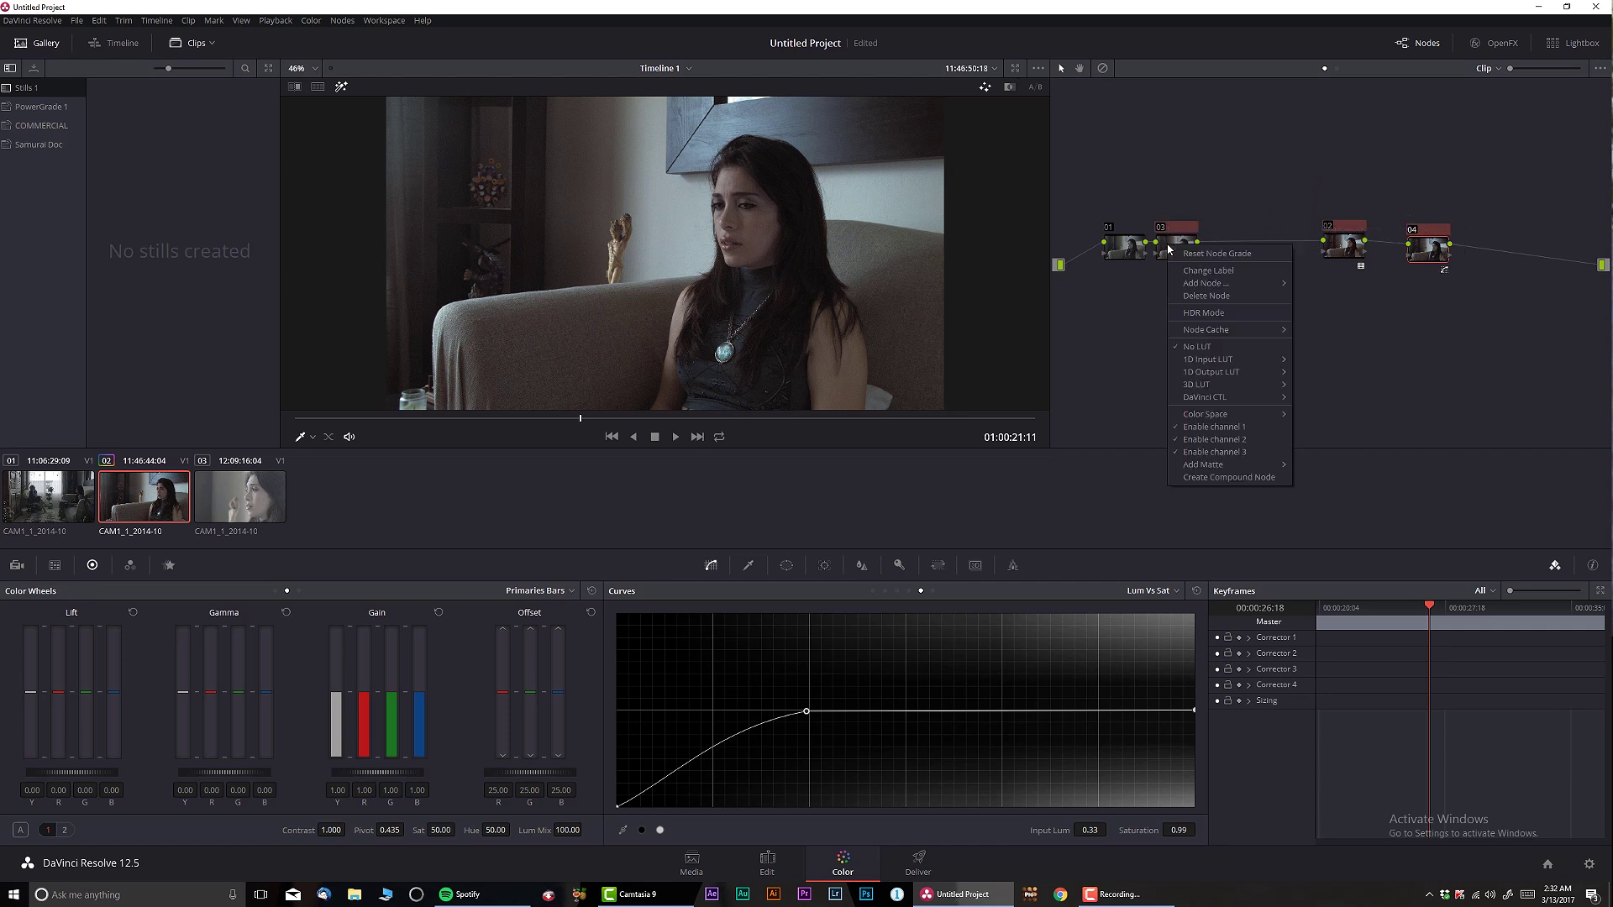
pyautogui.click(1207, 479)
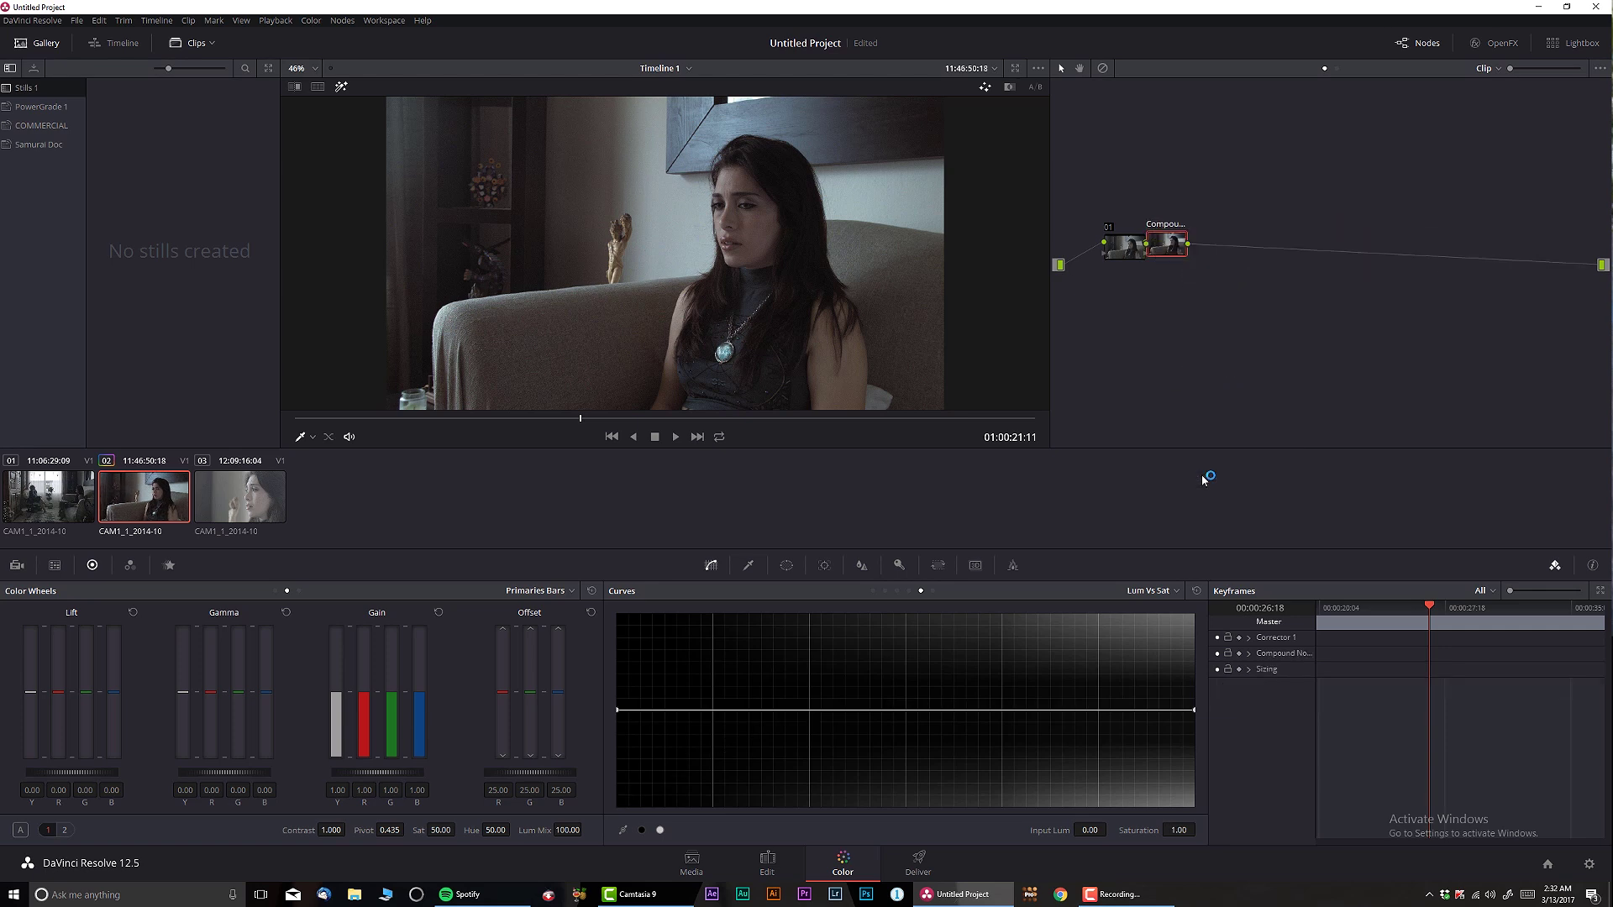
# Delete the empty node 01 and move the compound node close to the source input
pyautogui.moveTo(1162, 245); pyautogui.dragTo(1201, 249)
pyautogui.click(1120, 255)
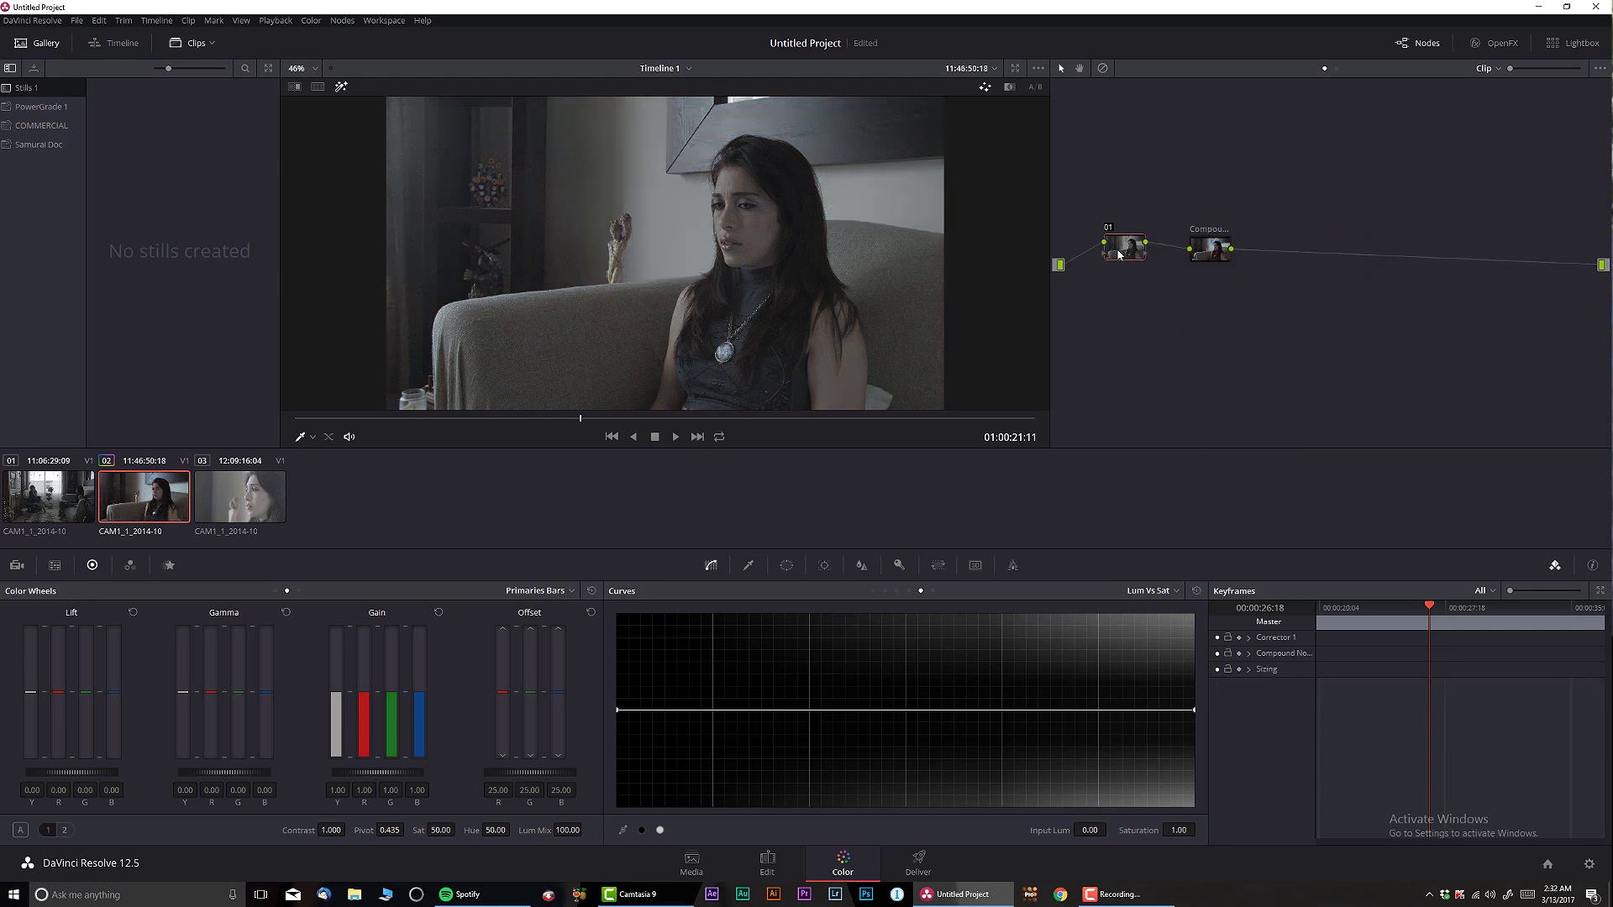
pyautogui.press('Delete')
pyautogui.moveTo(1212, 261); pyautogui.dragTo(1130, 264)
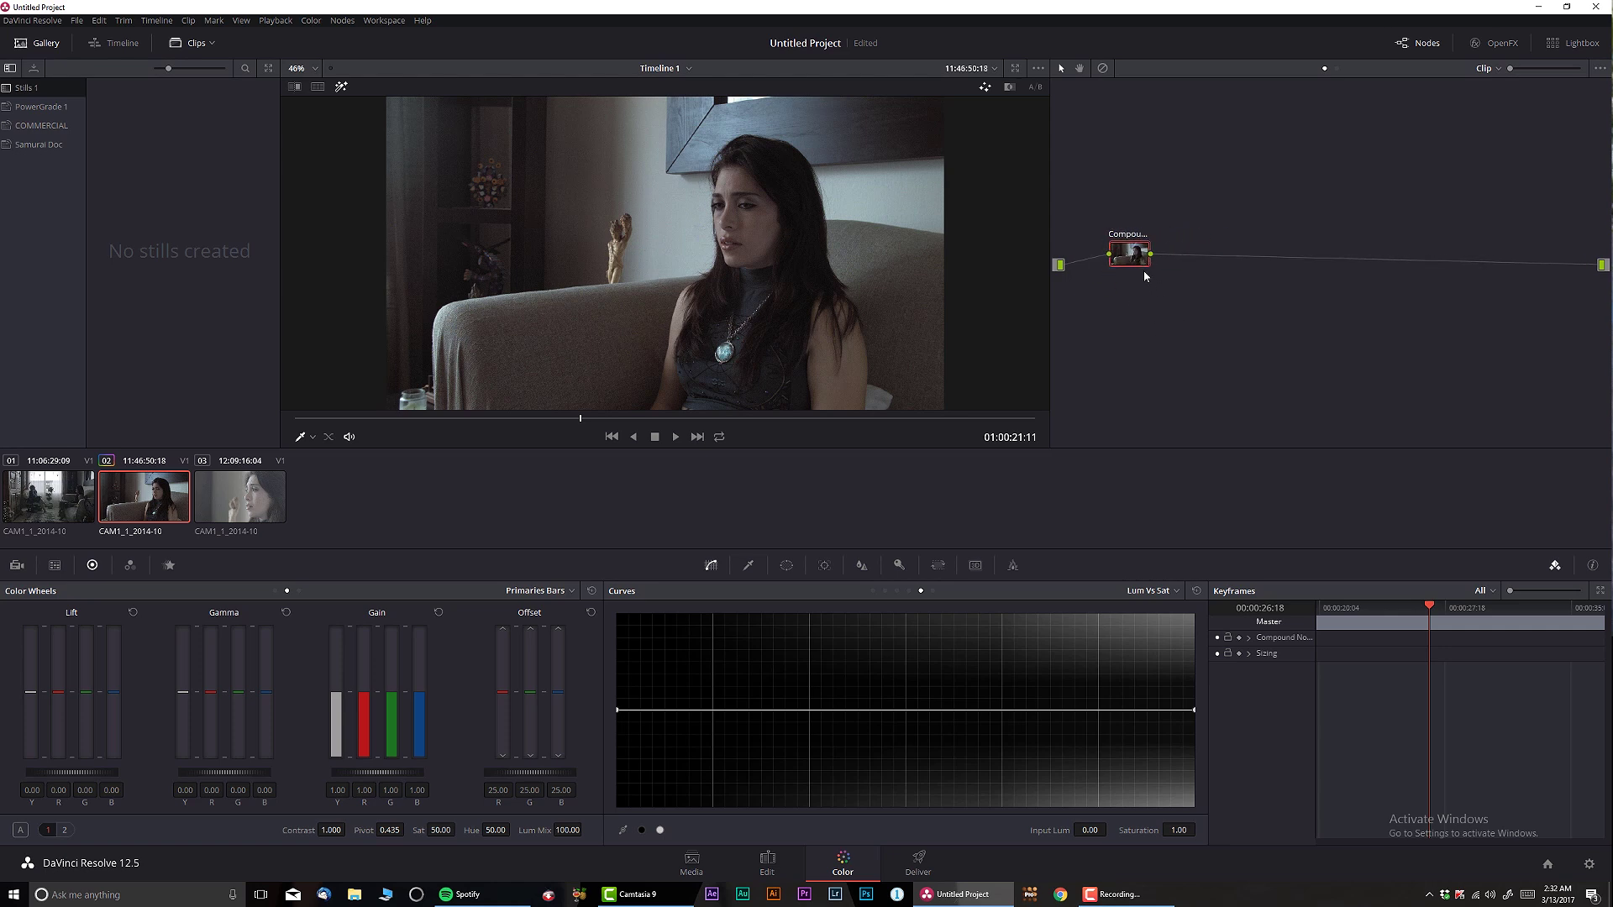
# Change the compound node's label to LOOK
pyautogui.rightClick(1125, 255)
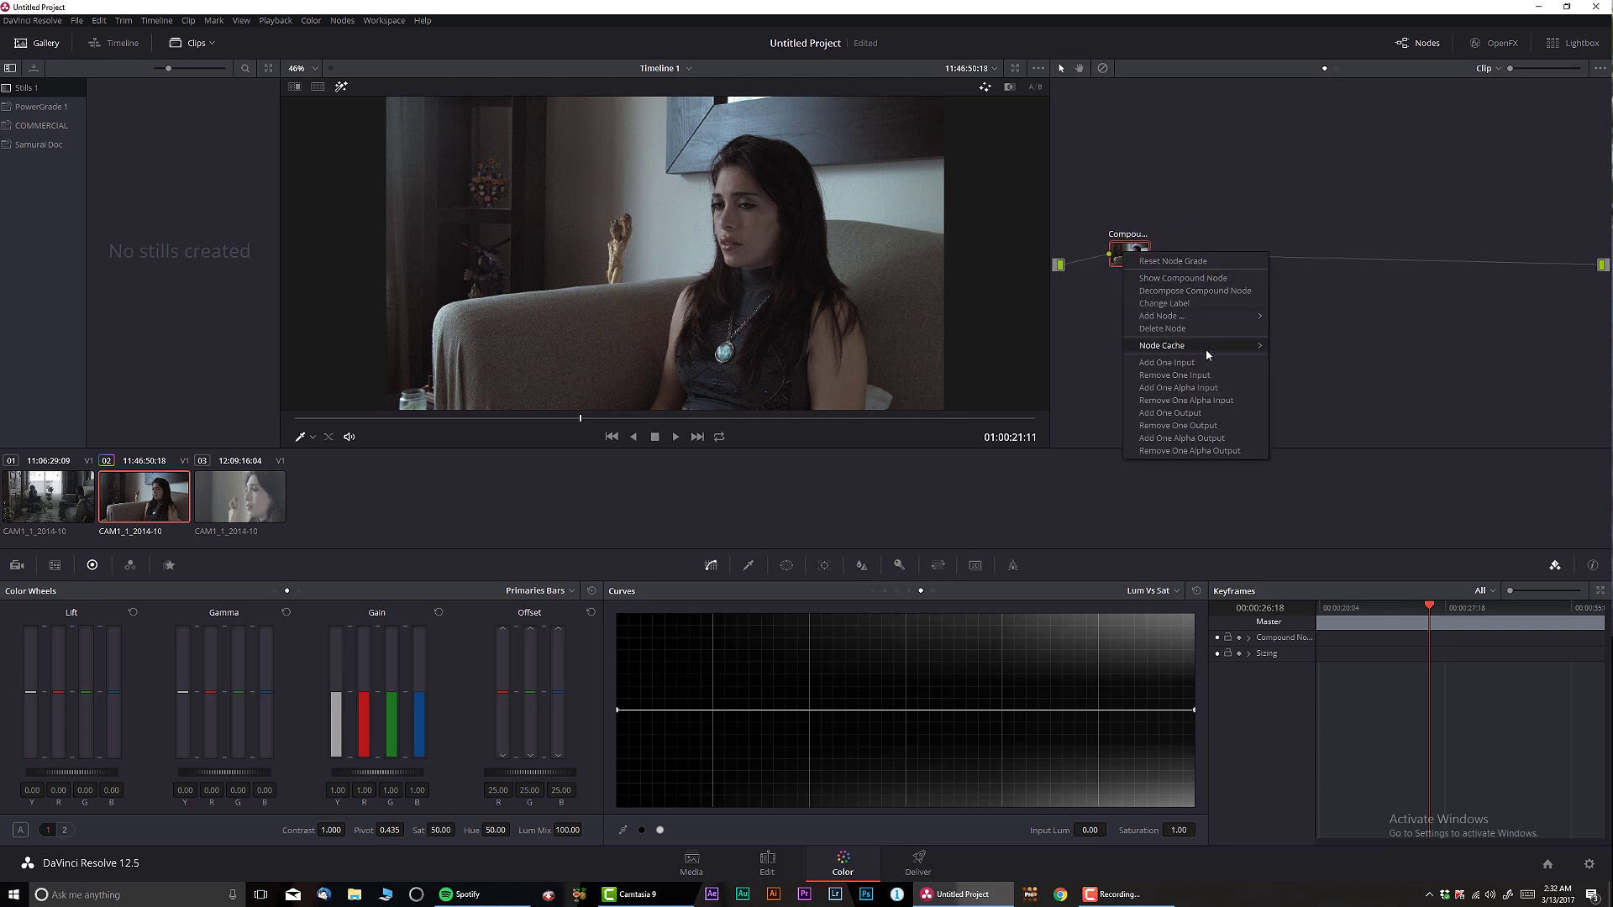
pyautogui.click(1164, 304)
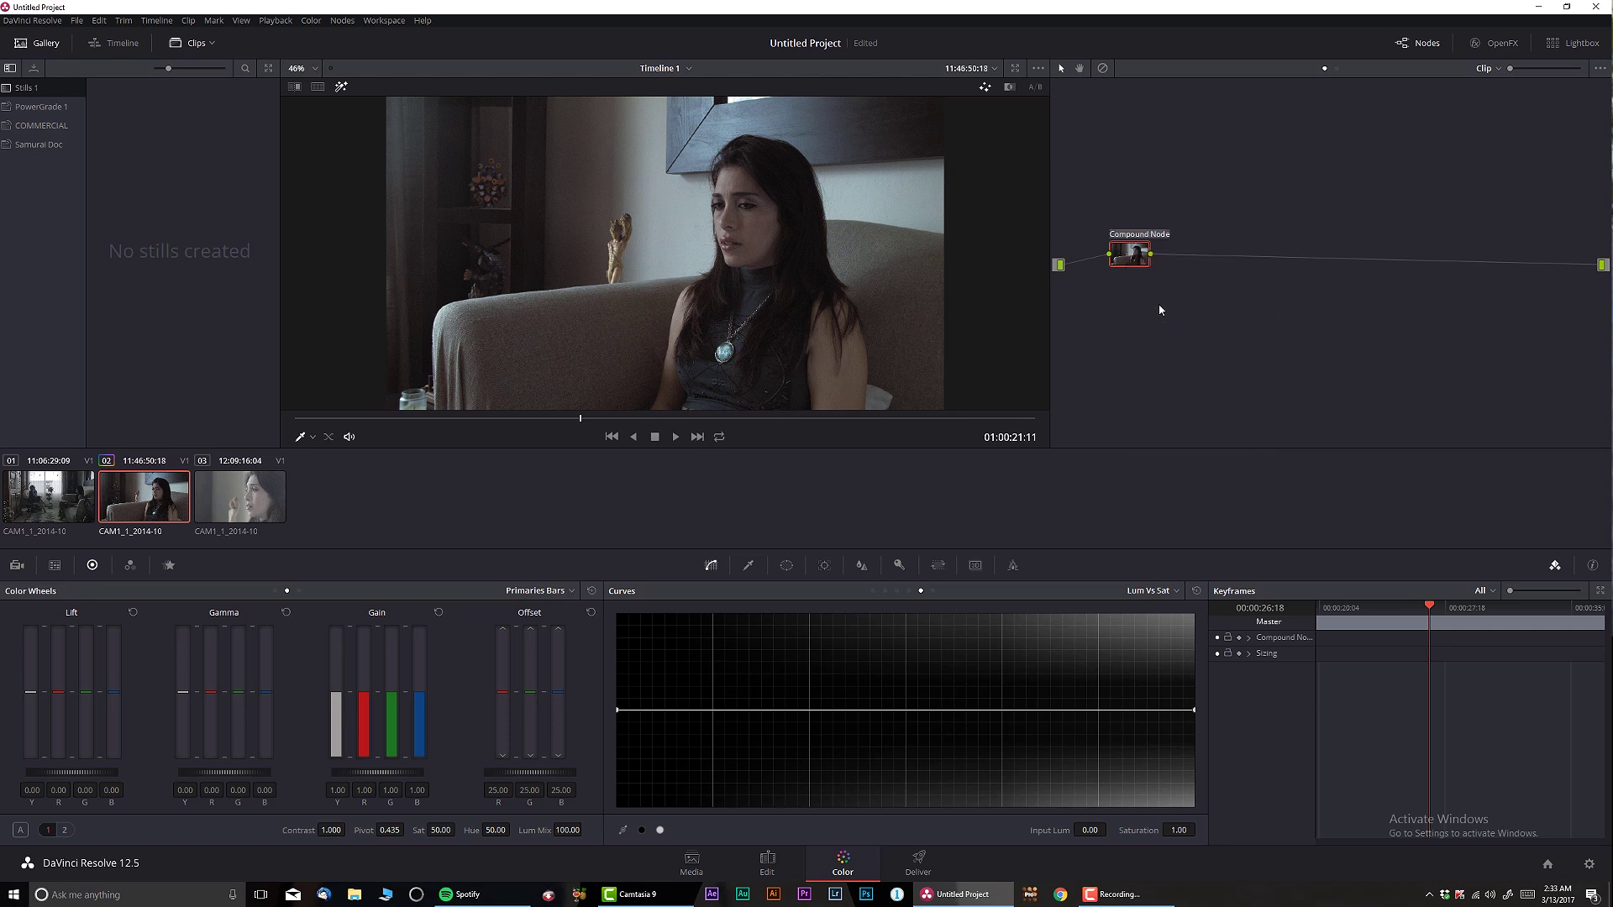
pyautogui.write('LOOK')
# Grab a still of the second clip with its LOOK grade and switch to the third clip
pyautogui.rightClick(722, 221)
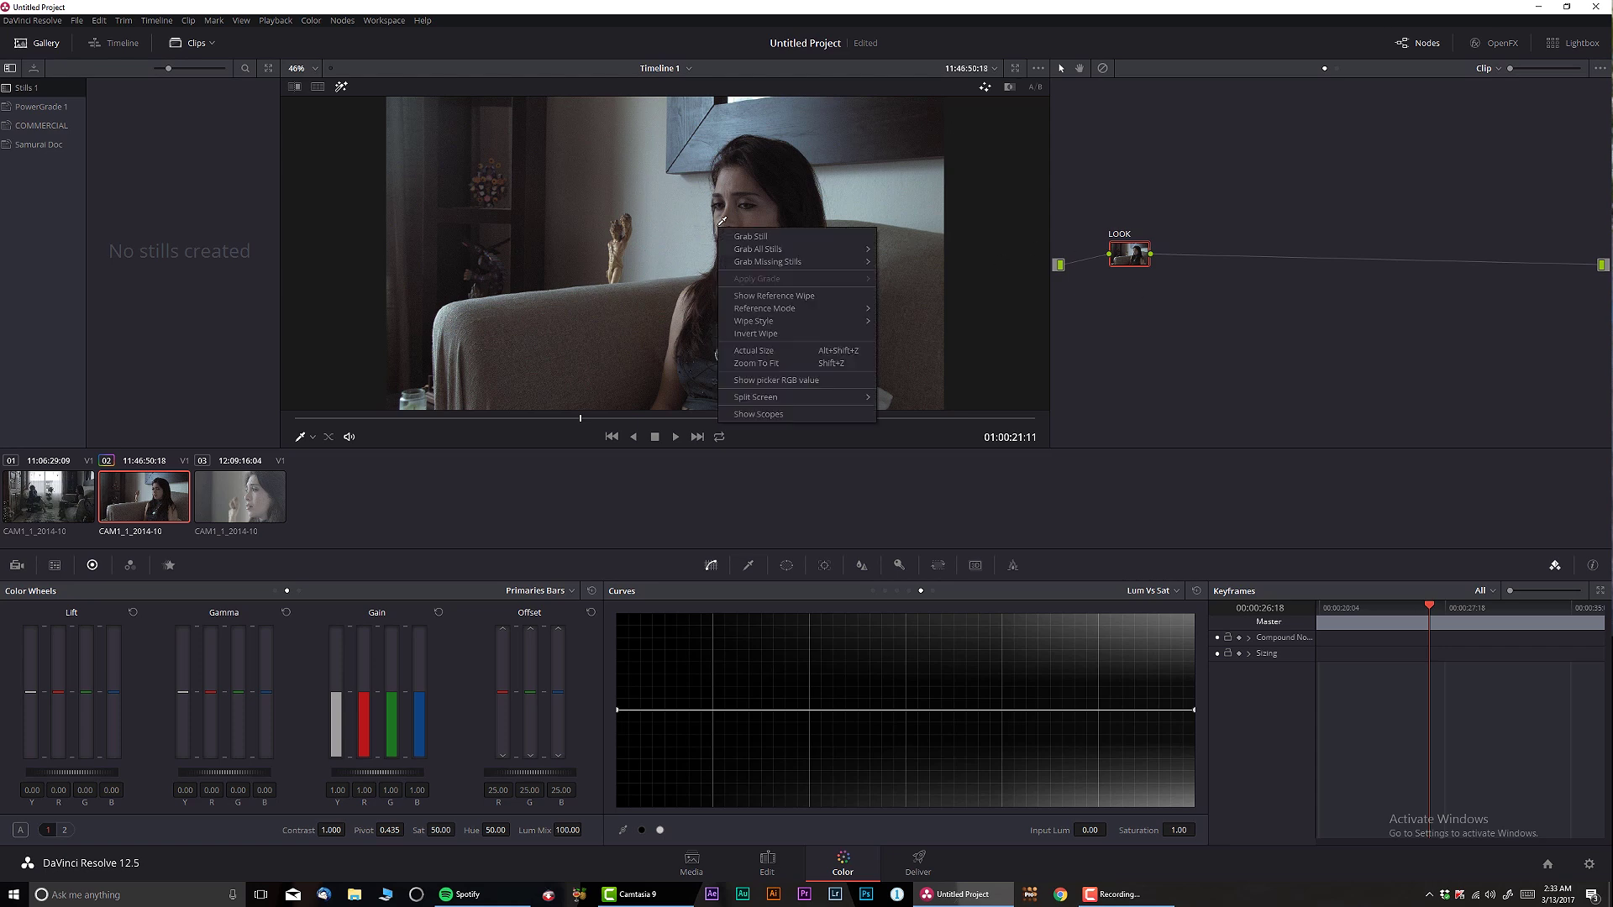
pyautogui.click(756, 237)
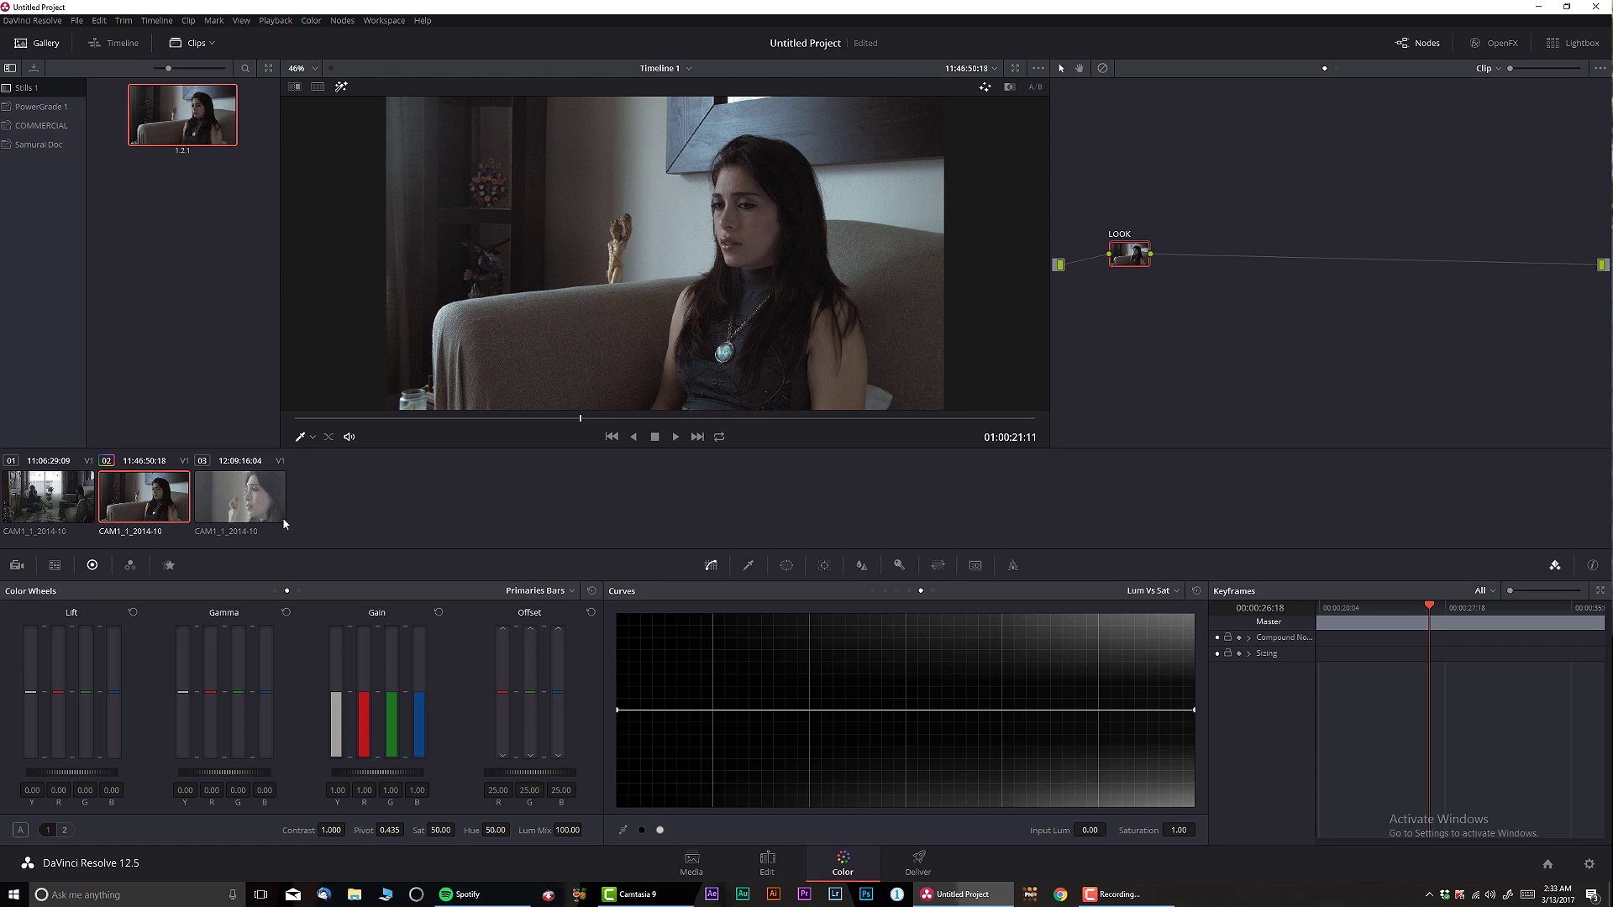
pyautogui.click(246, 509)
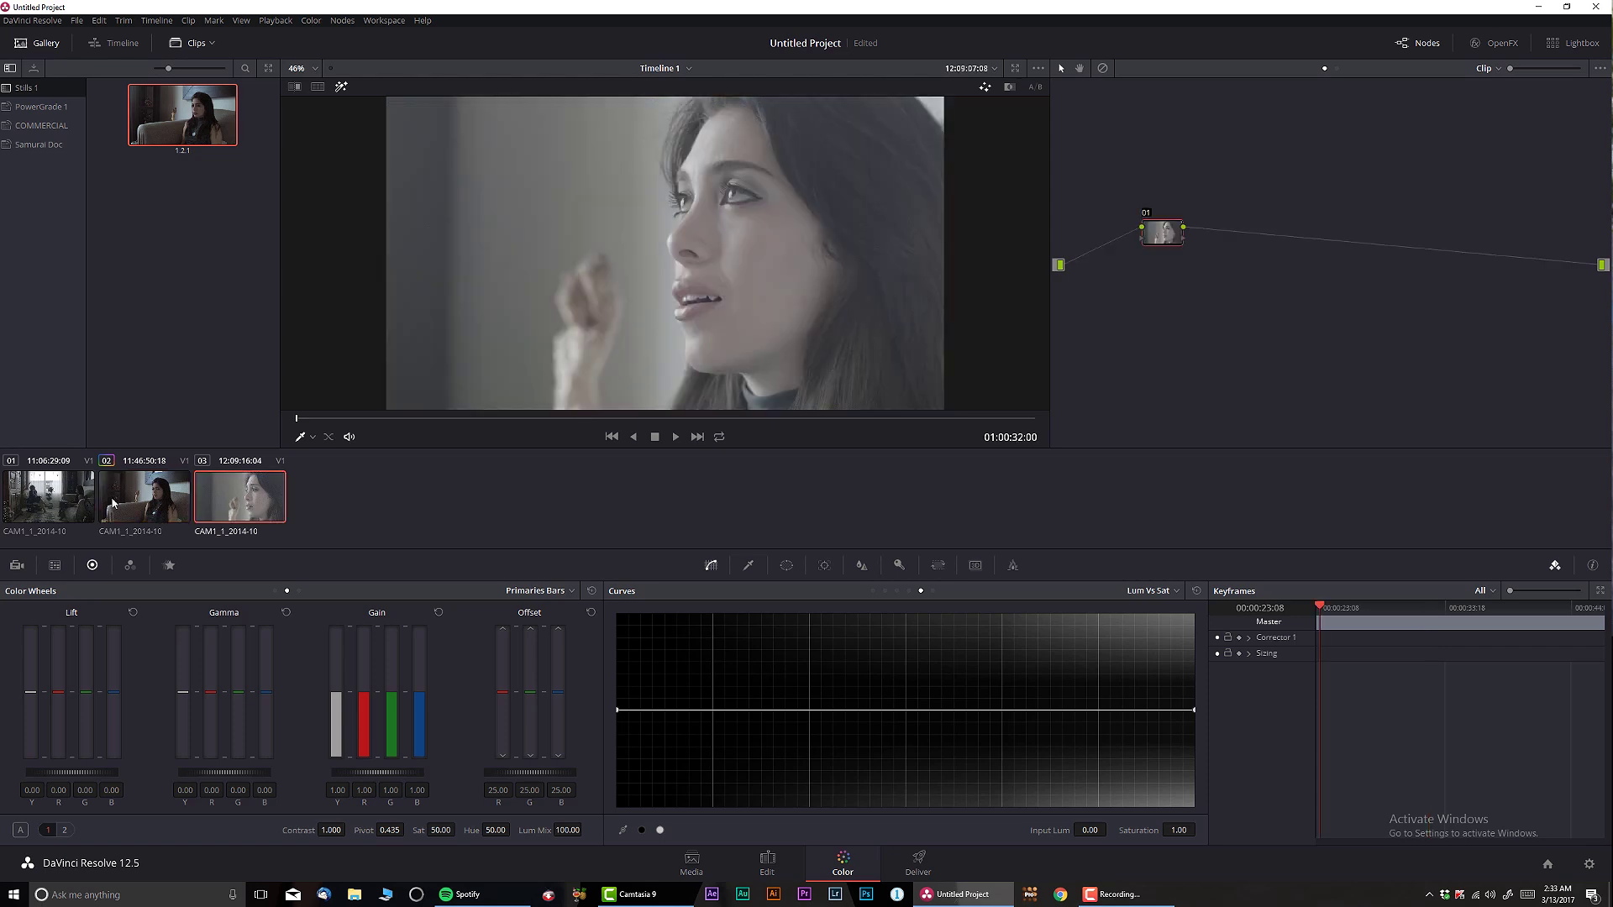
# Apply the still's grade to the first and third clips together, undo it on the third clip, and reselect only that clip
pyautogui.middleClick(166, 114)
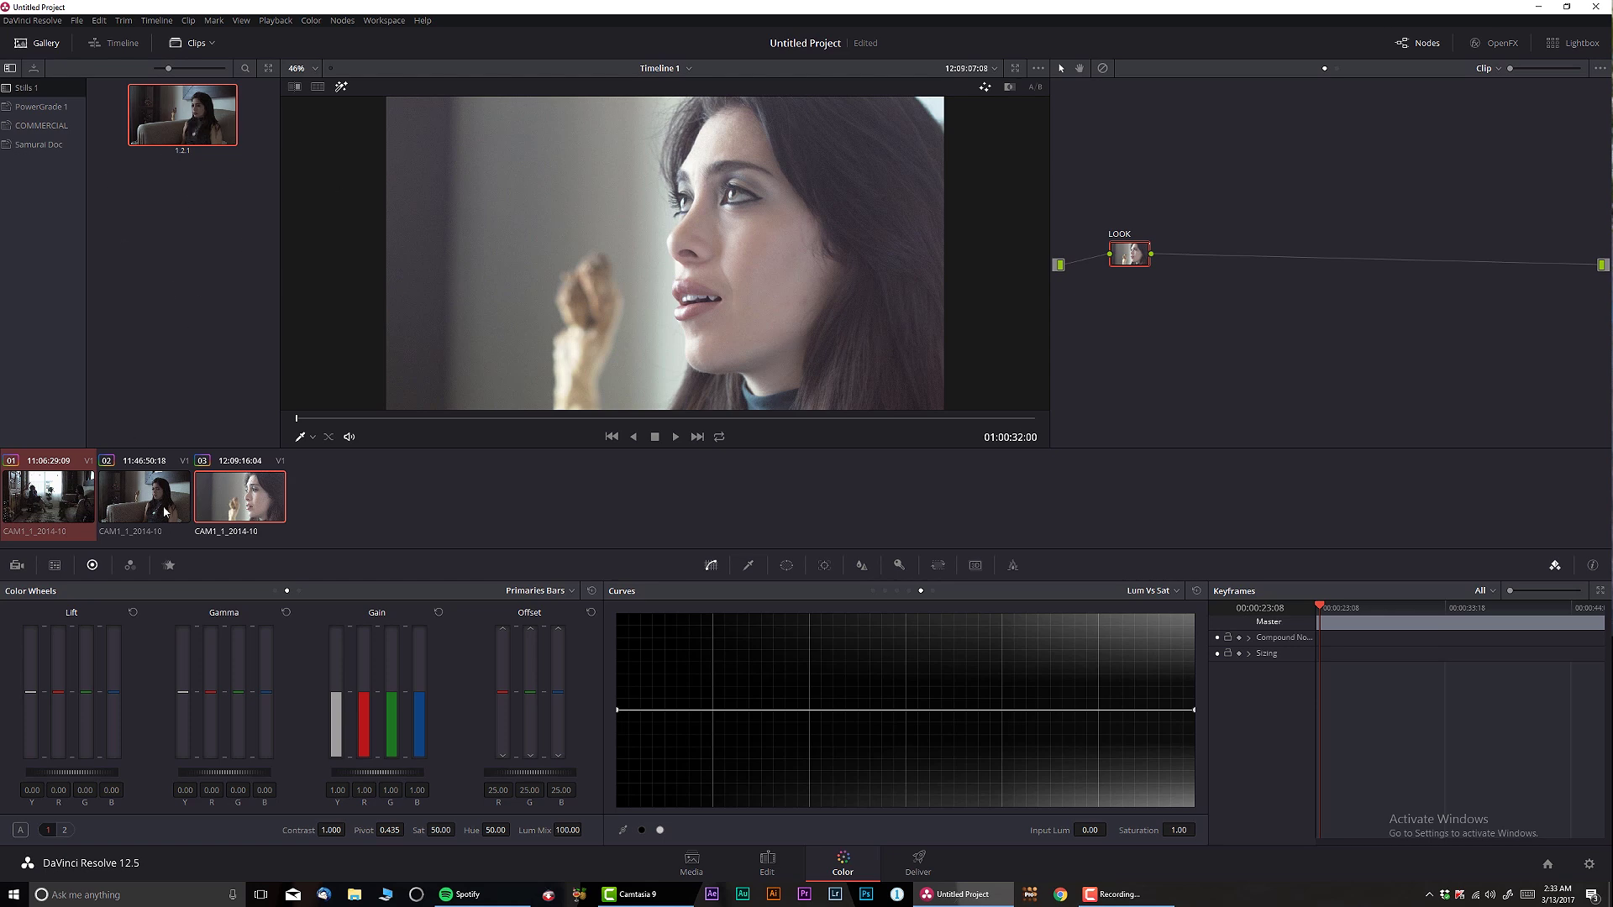
pyautogui.hotkey('ctrl', 'z')
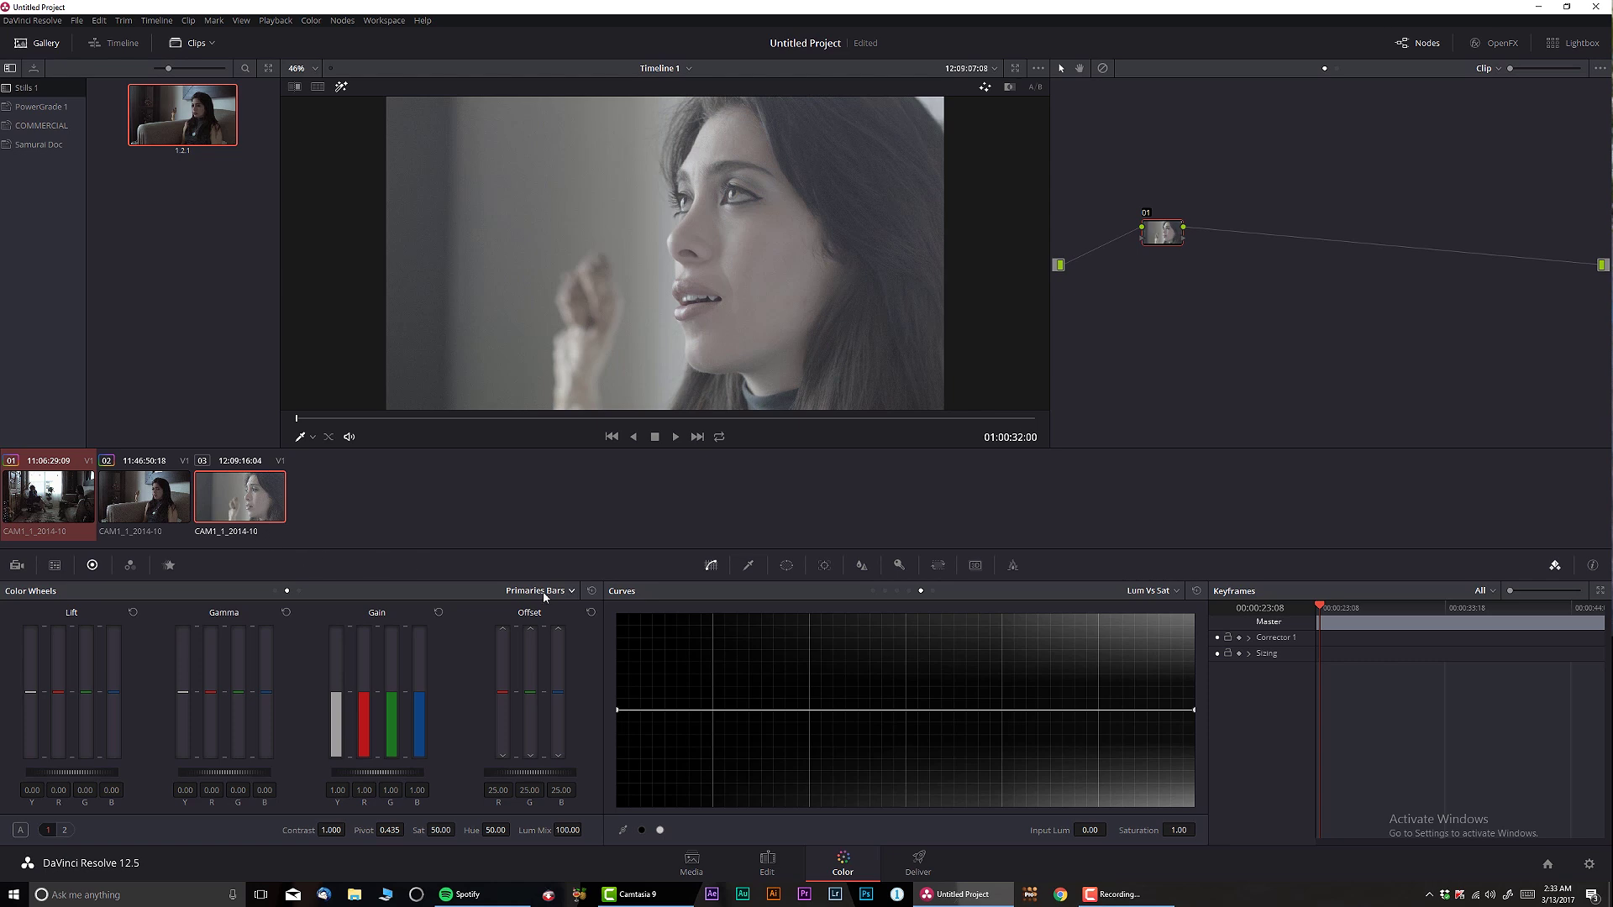
pyautogui.click(135, 508)
pyautogui.click(232, 504)
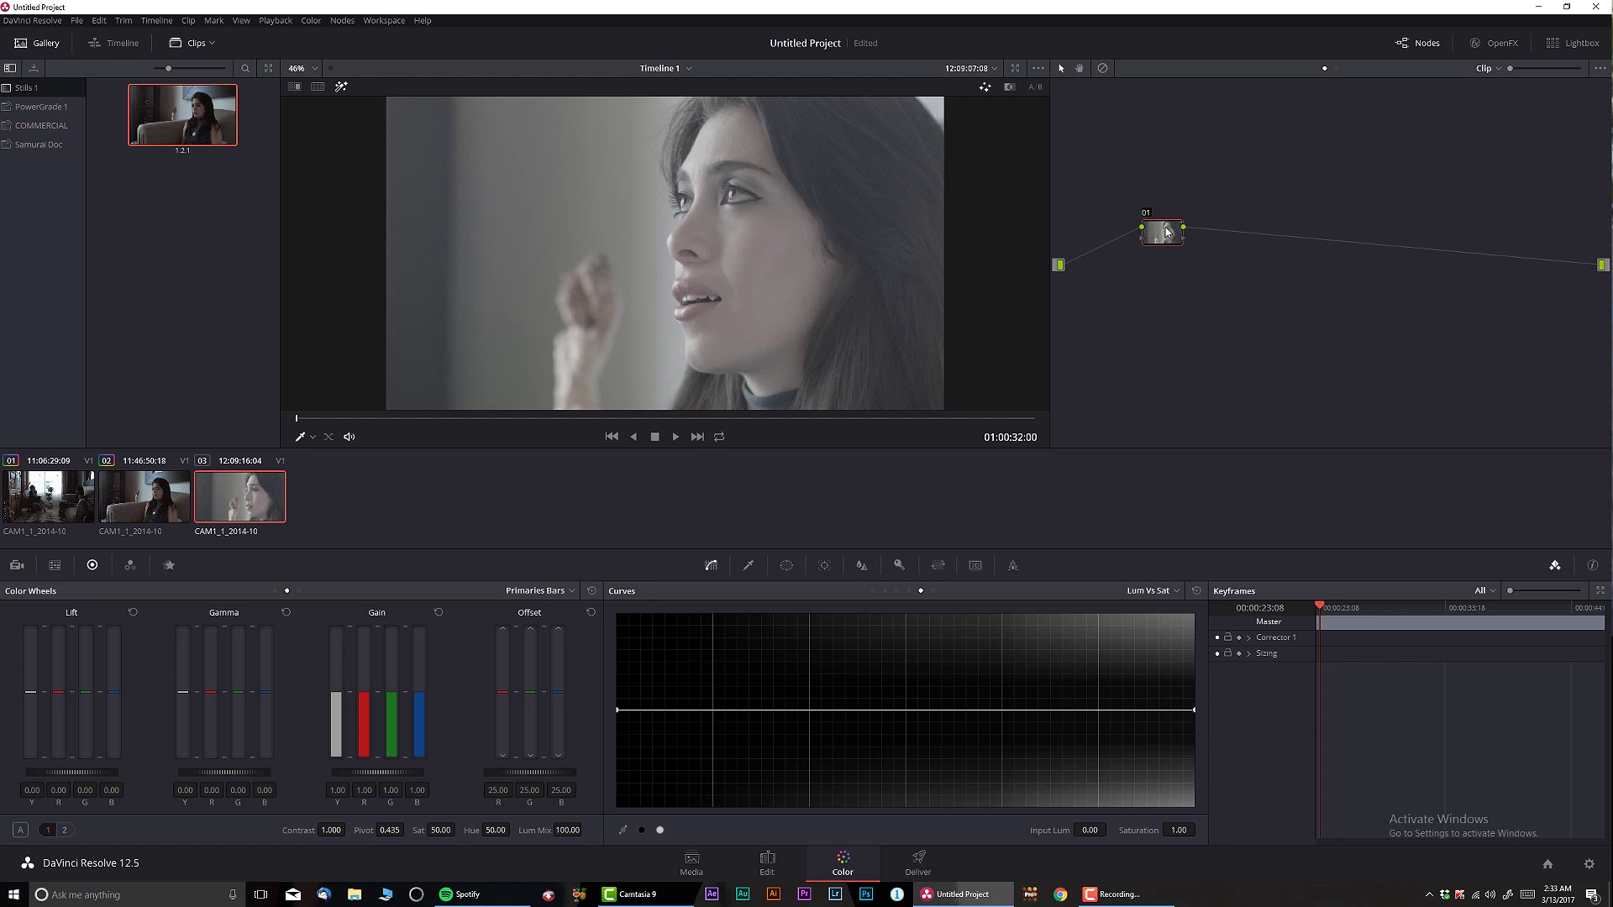
# Nudge node 01 toward the source input and move the third clip's playhead to 01:00:35:05
pyautogui.moveTo(1166, 226); pyautogui.dragTo(1154, 231)
pyautogui.click(394, 418)
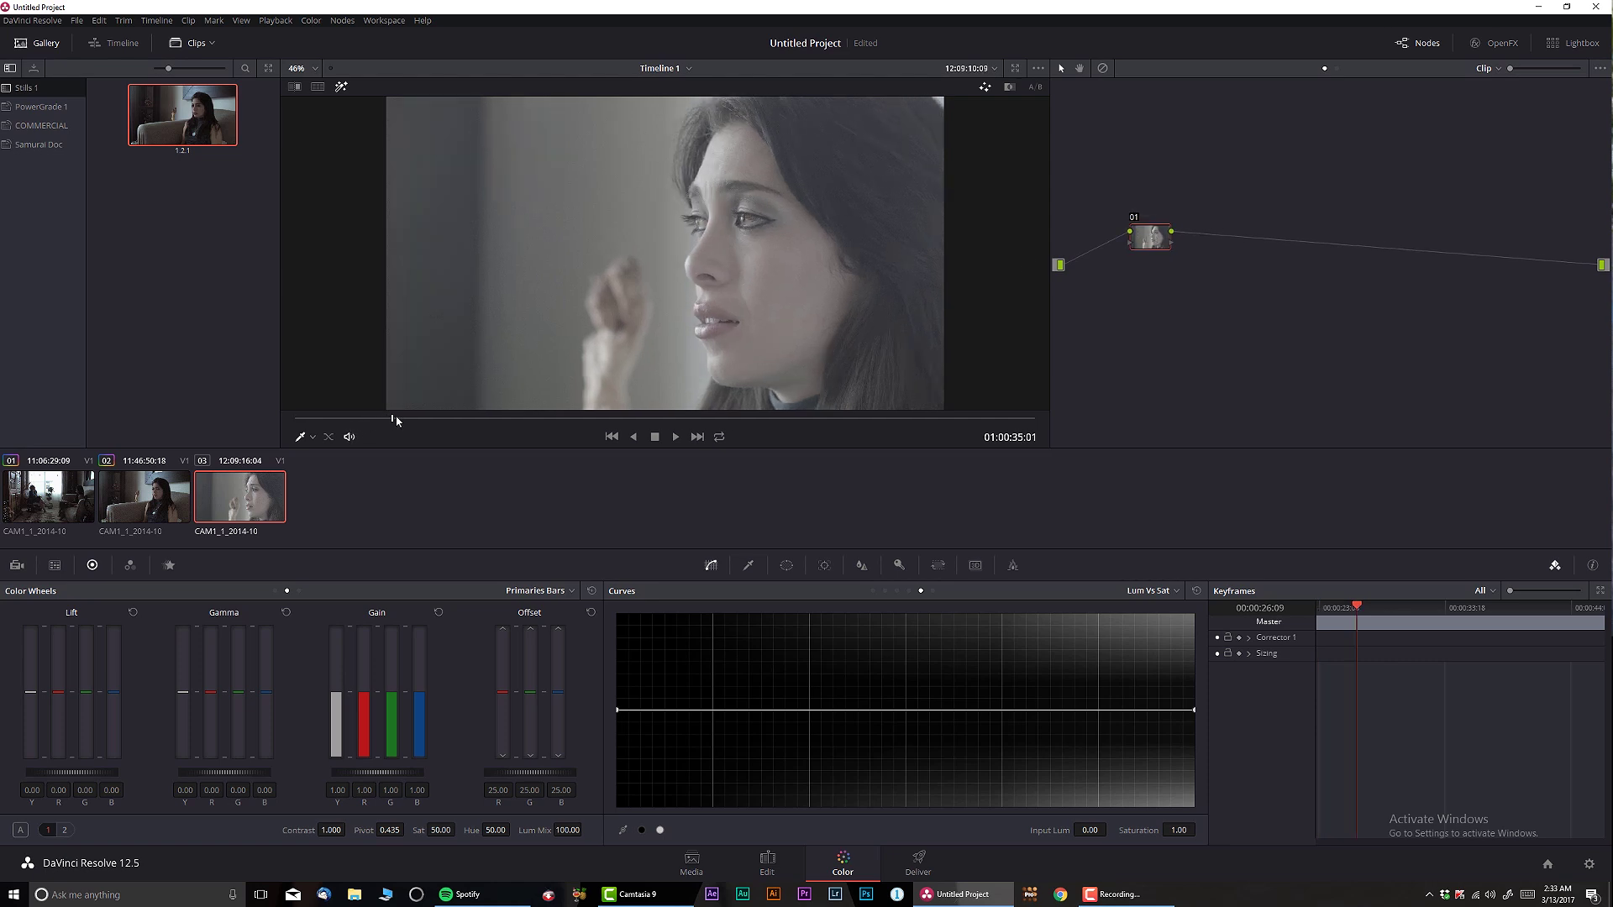
pyautogui.moveTo(395, 419); pyautogui.dragTo(397, 417)
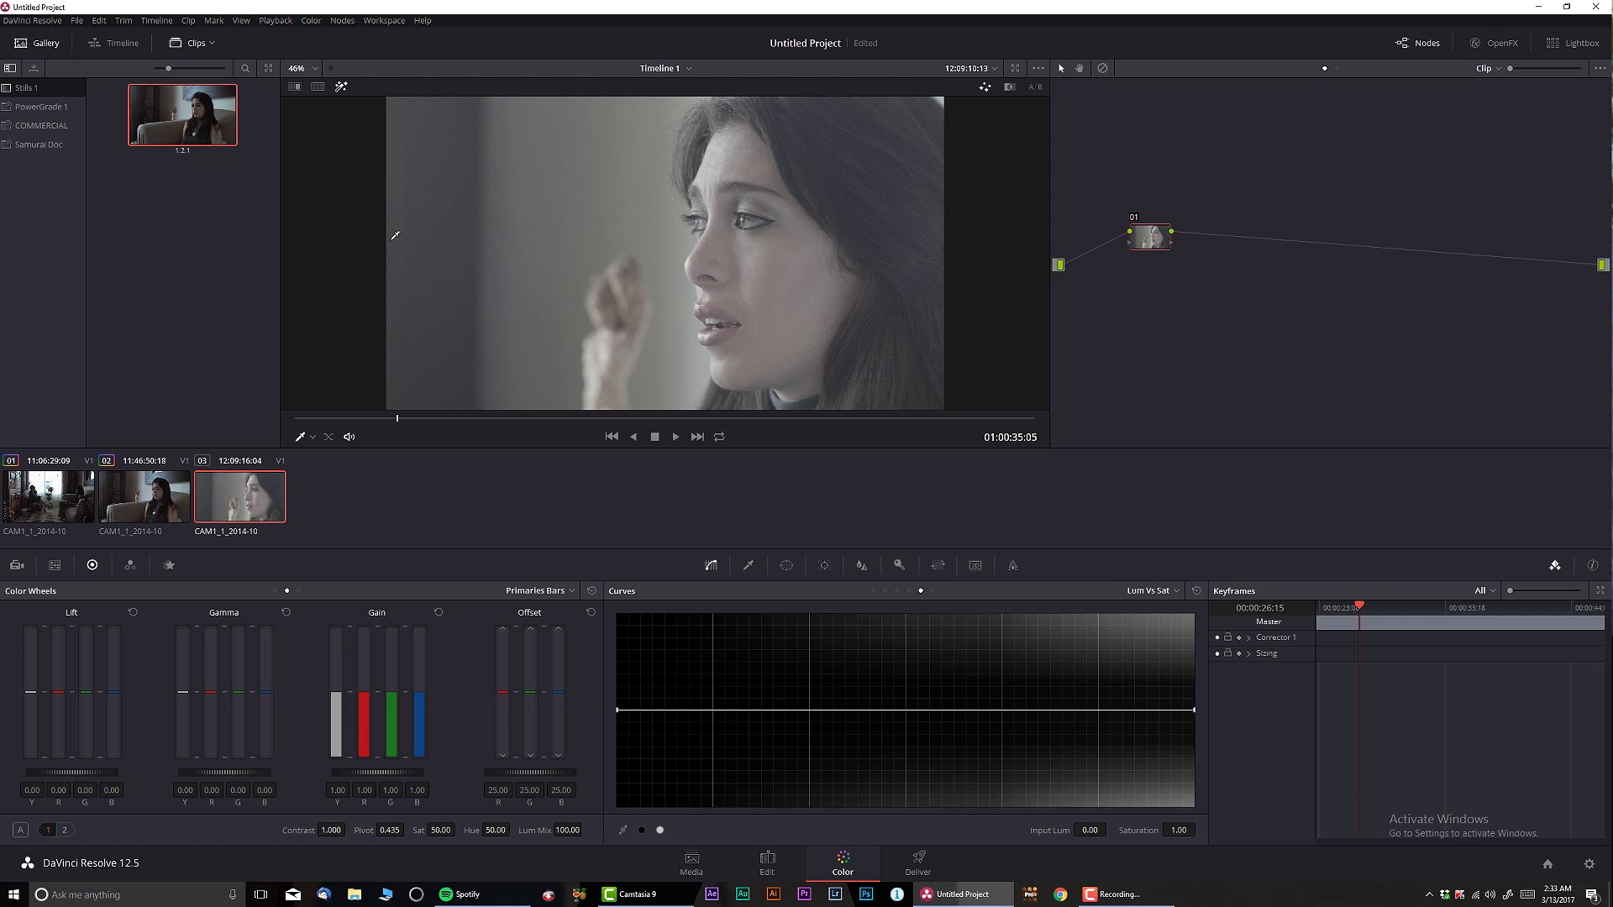
# Try replacing the third clip's grade with the one from the still, and undo it
pyautogui.middleClick(201, 122)
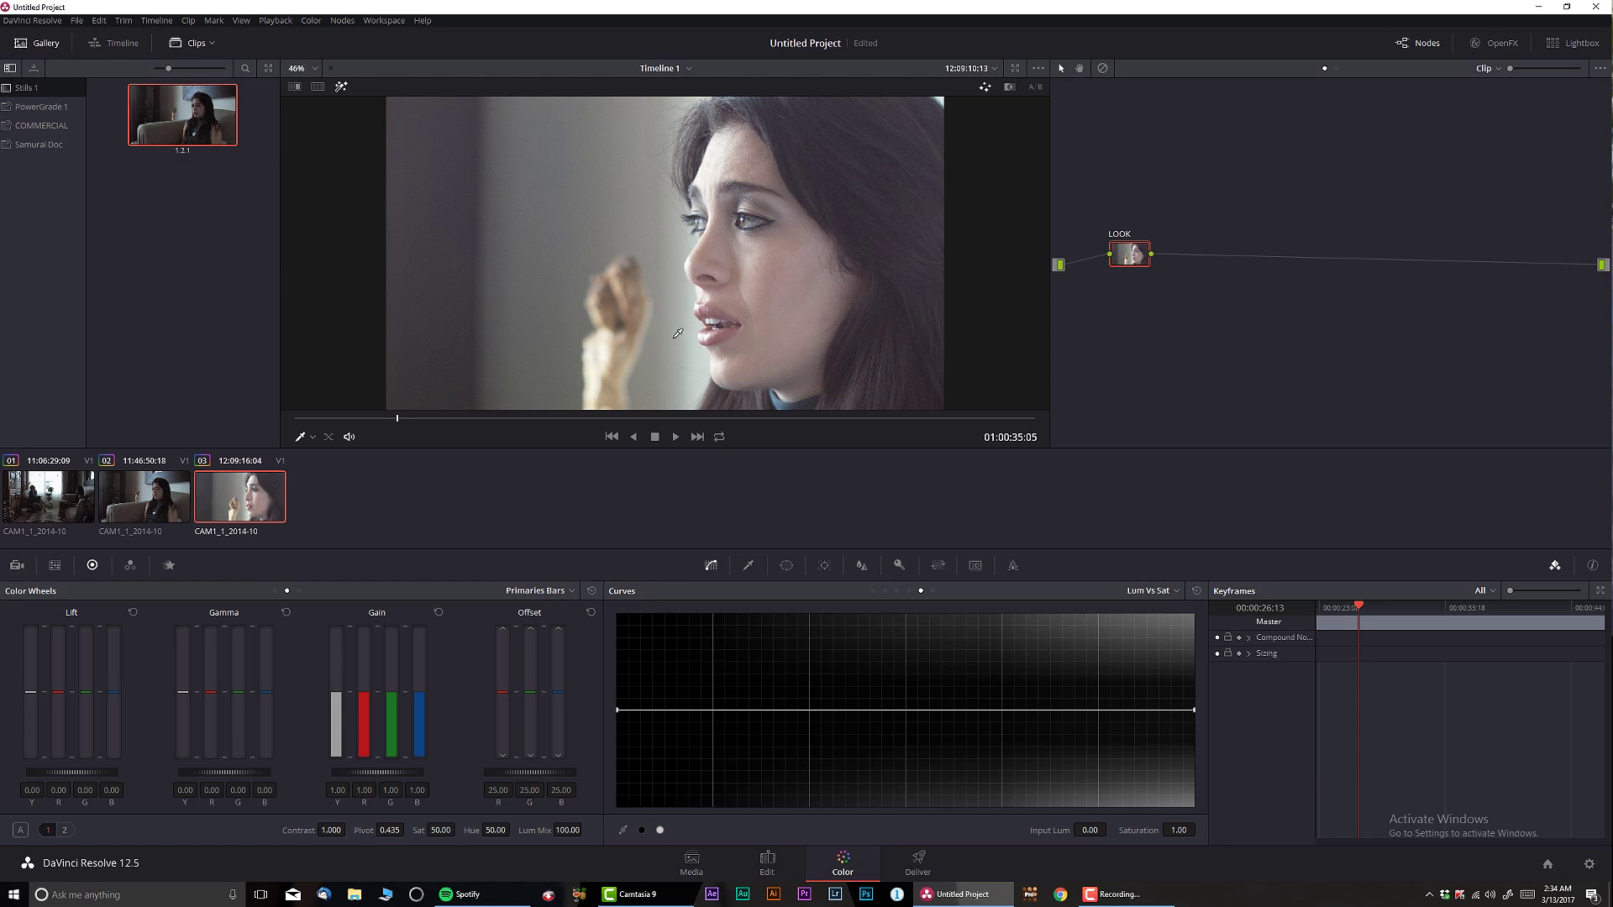
pyautogui.hotkey('ctrl', 'z')
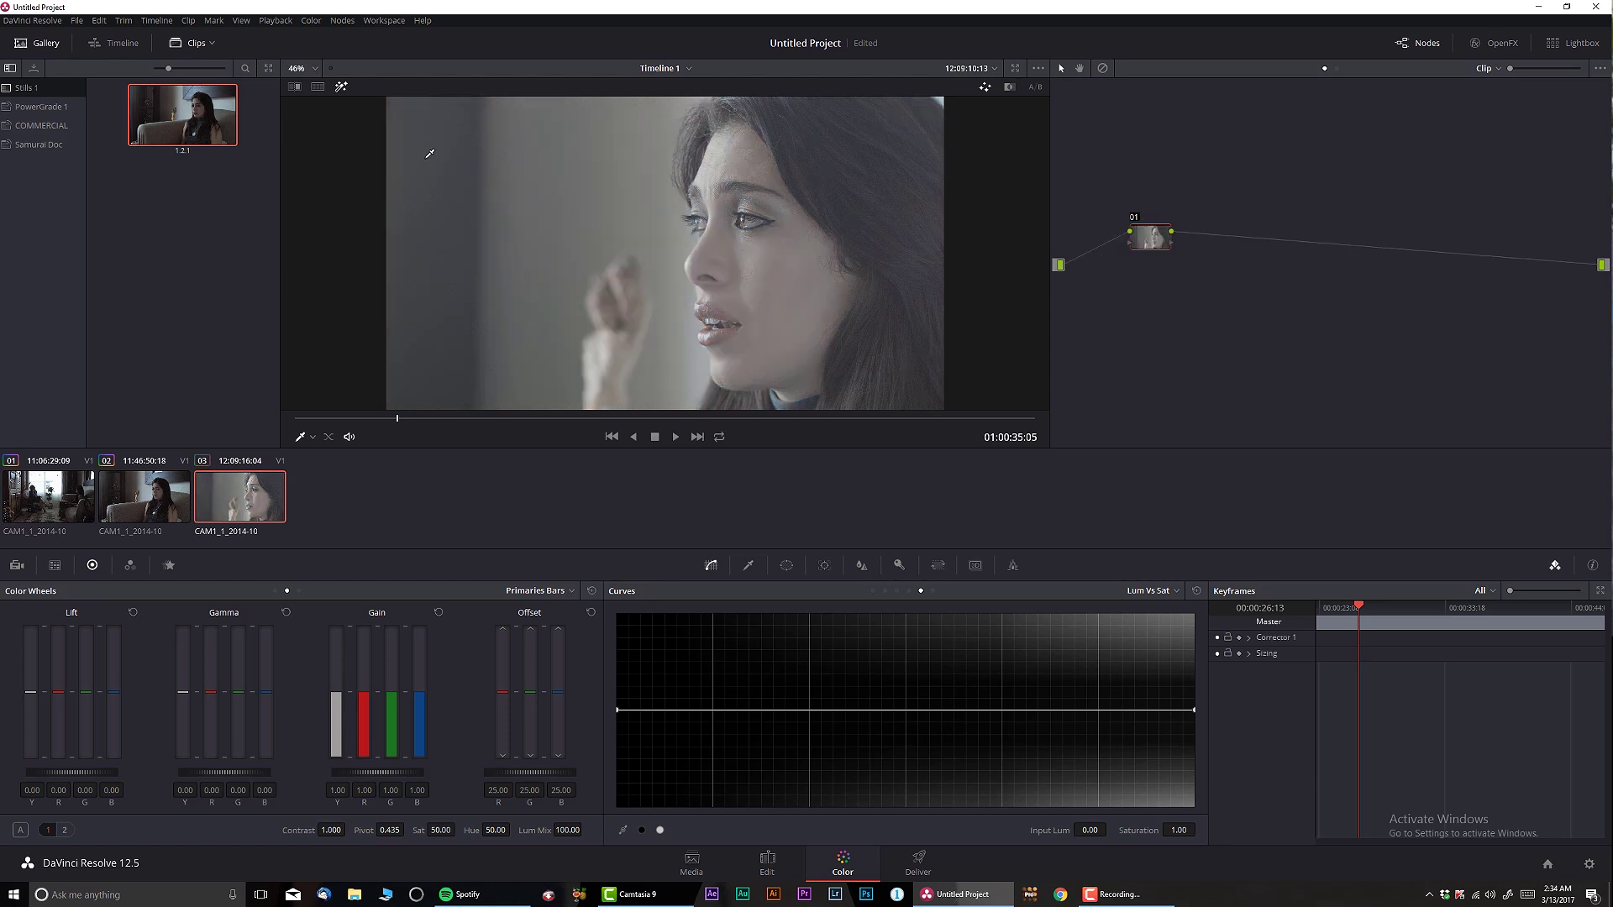
# Append the still's node graph after the third clip's node 01 and move the LOOK node toward the output
pyautogui.rightClick(190, 115)
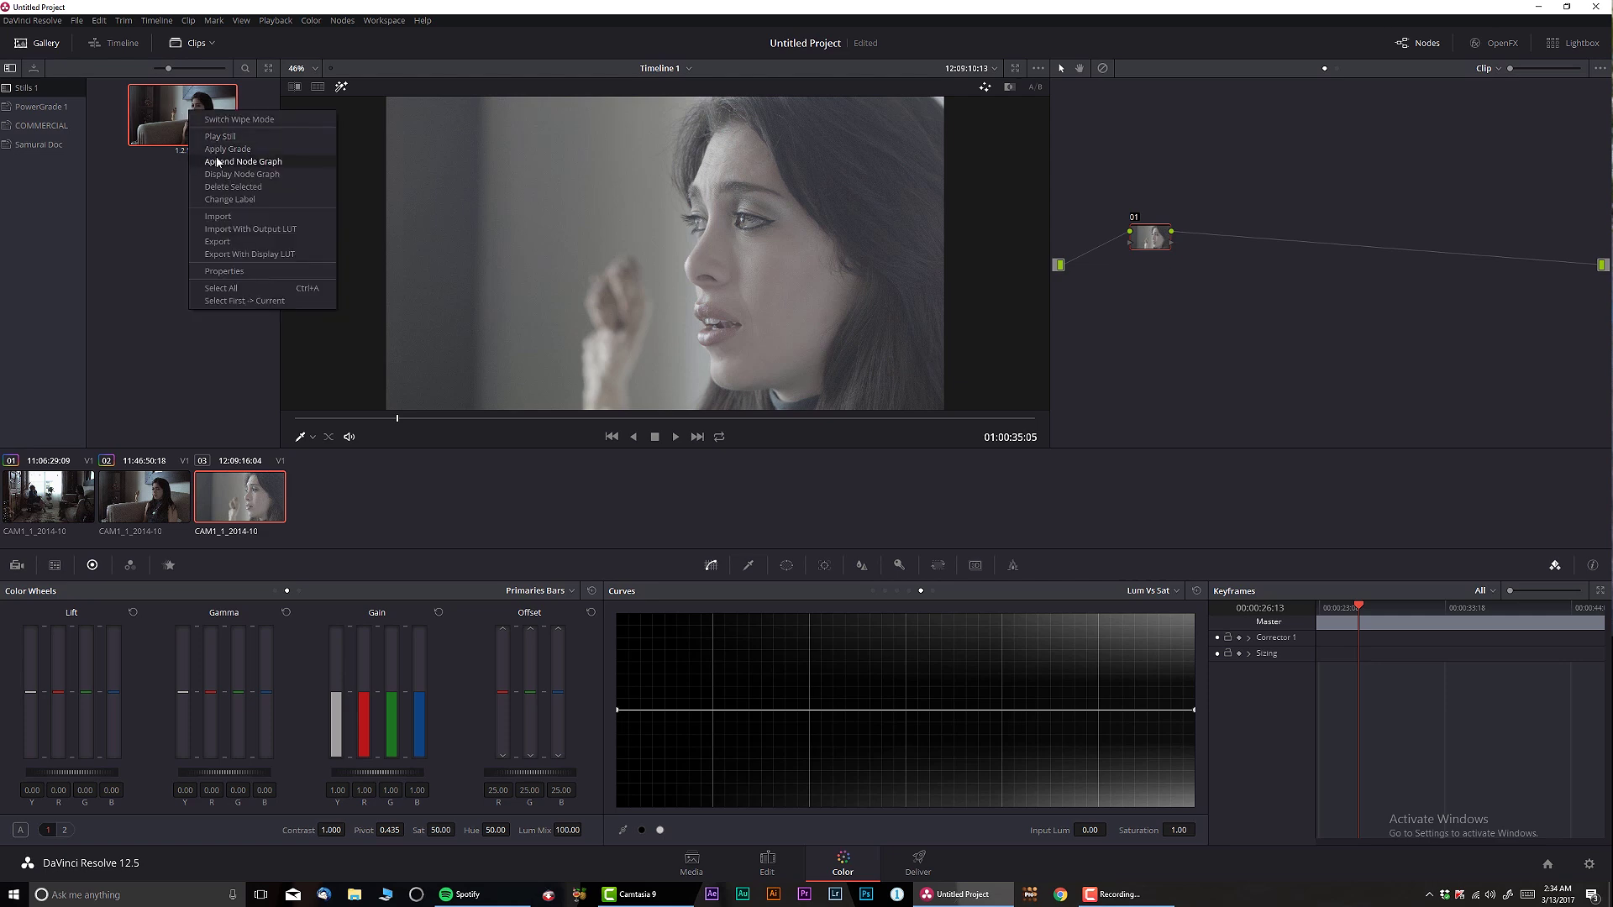
pyautogui.click(247, 162)
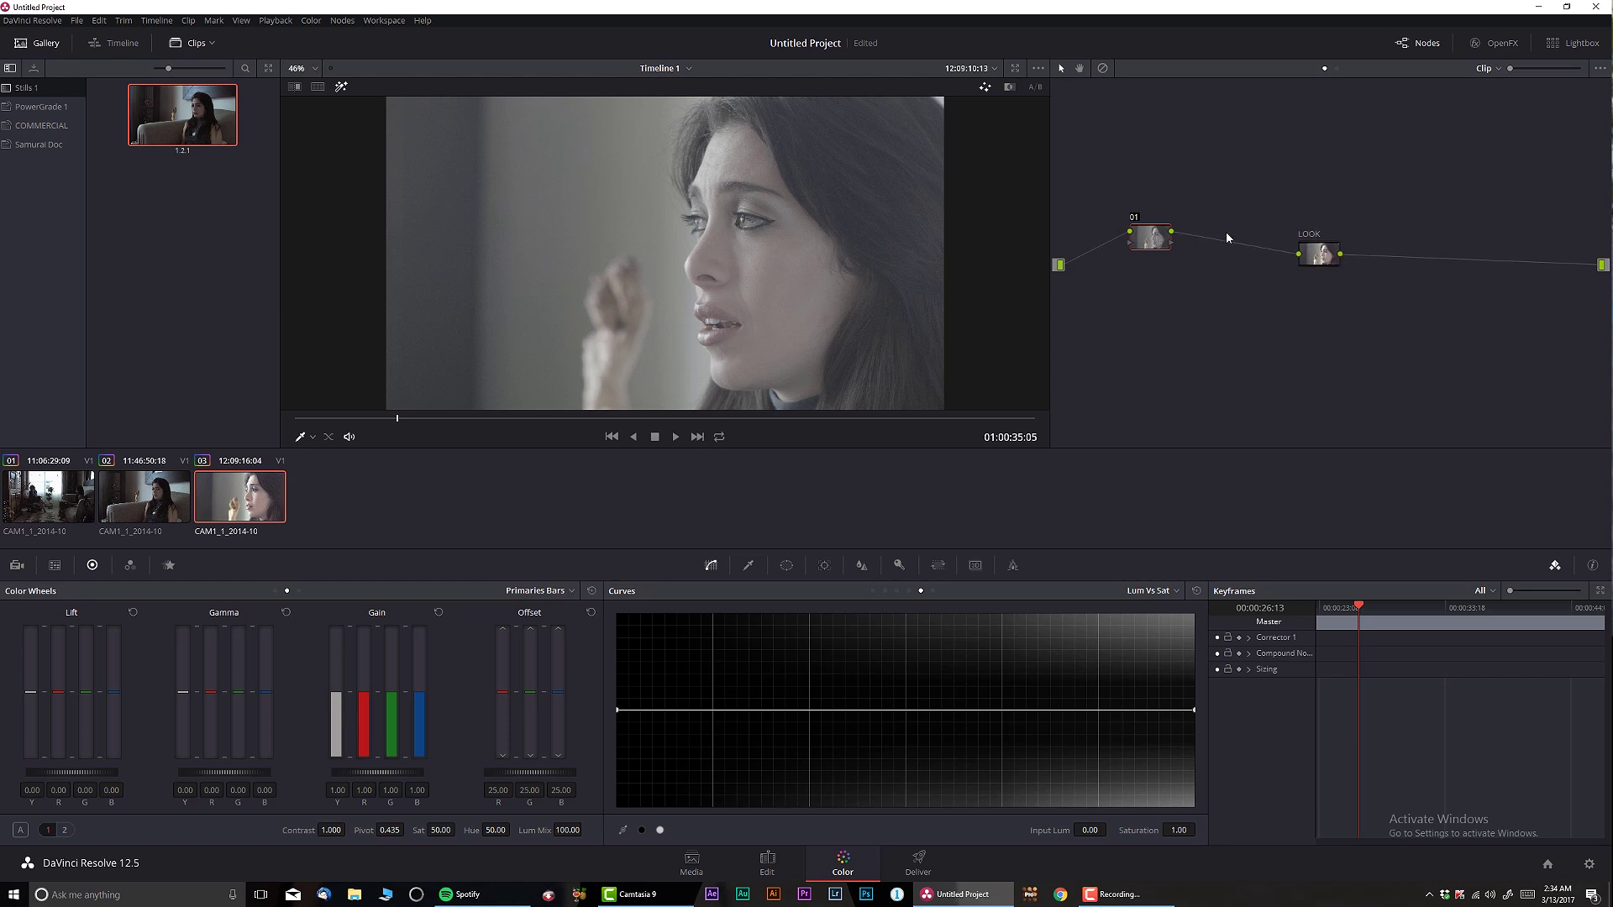
pyautogui.moveTo(1327, 253); pyautogui.dragTo(1390, 245)
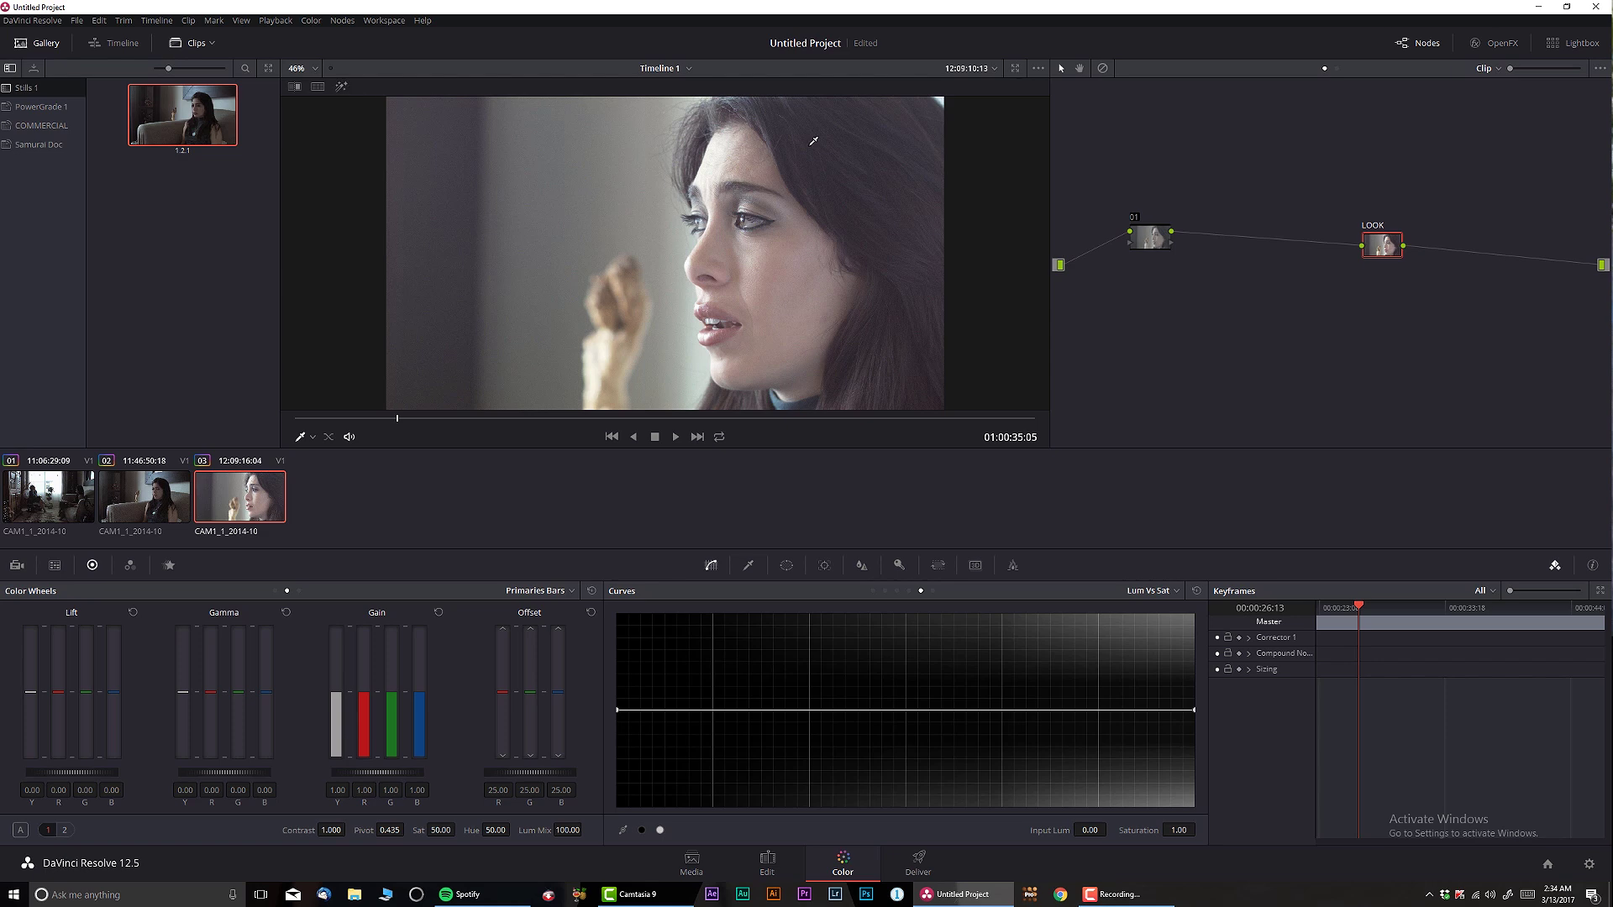
pyautogui.moveTo(1384, 246); pyautogui.dragTo(1430, 240)
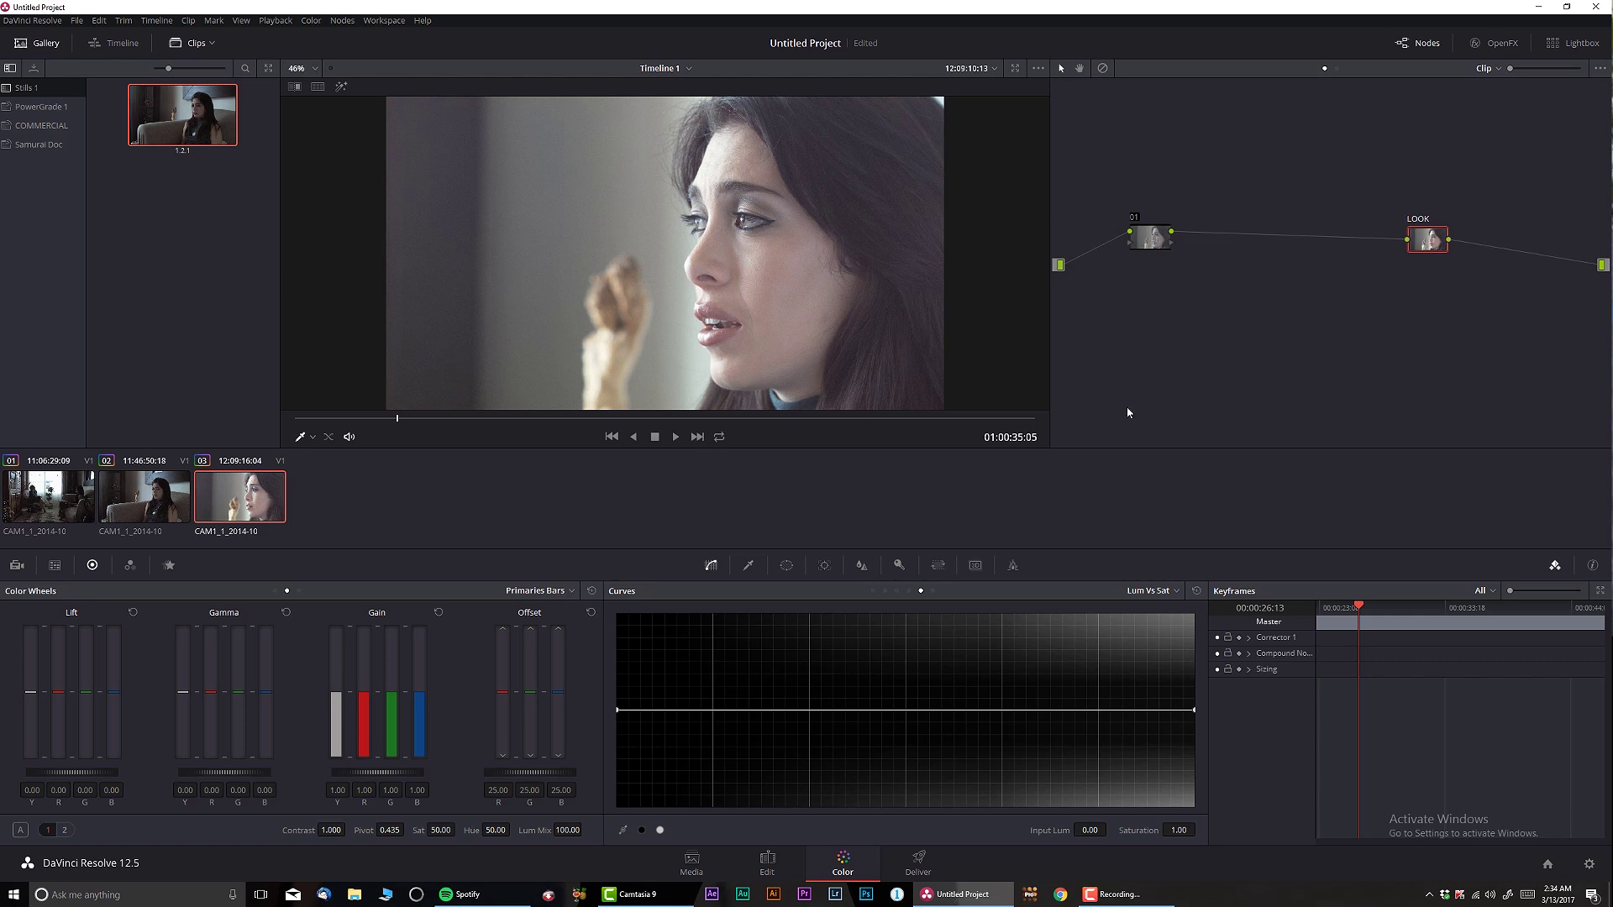
# Open the LOOK node's key settings and examine its key output gain
pyautogui.click(901, 568)
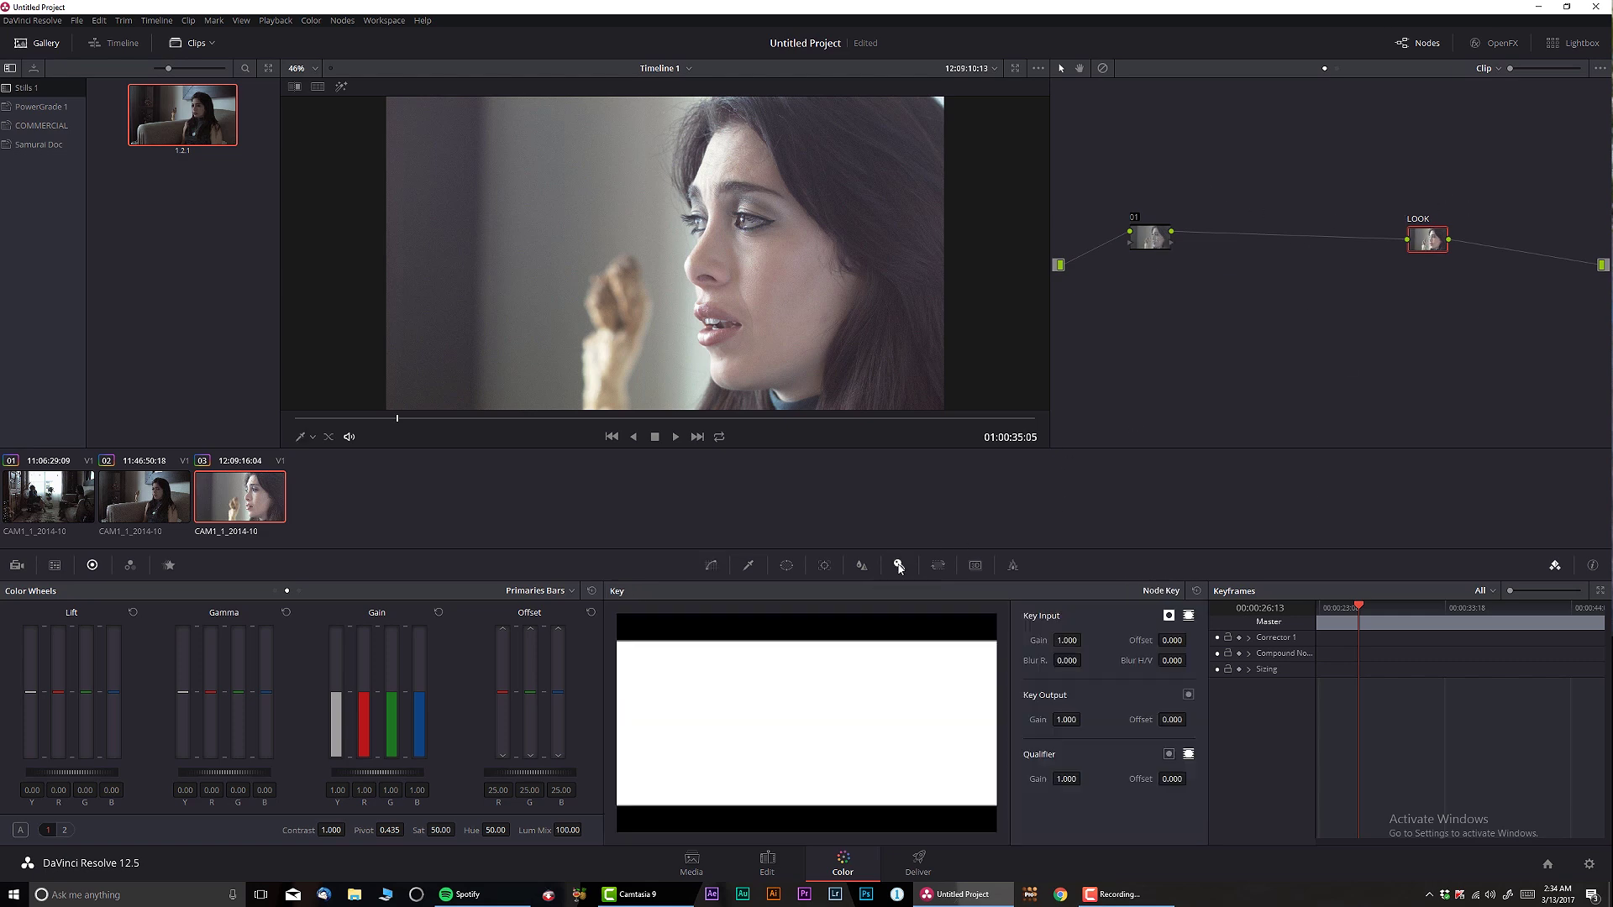
pyautogui.moveTo(1067, 720)
pyautogui.mouseDown()
pyautogui.moveTo(1050, 720)
pyautogui.moveTo(1084, 718)
pyautogui.moveTo(1070, 720)
pyautogui.mouseUp()
pyautogui.moveTo(1425, 246)
pyautogui.mouseDown()
pyautogui.moveTo(1412, 235)
pyautogui.moveTo(1415, 249)
pyautogui.mouseUp()
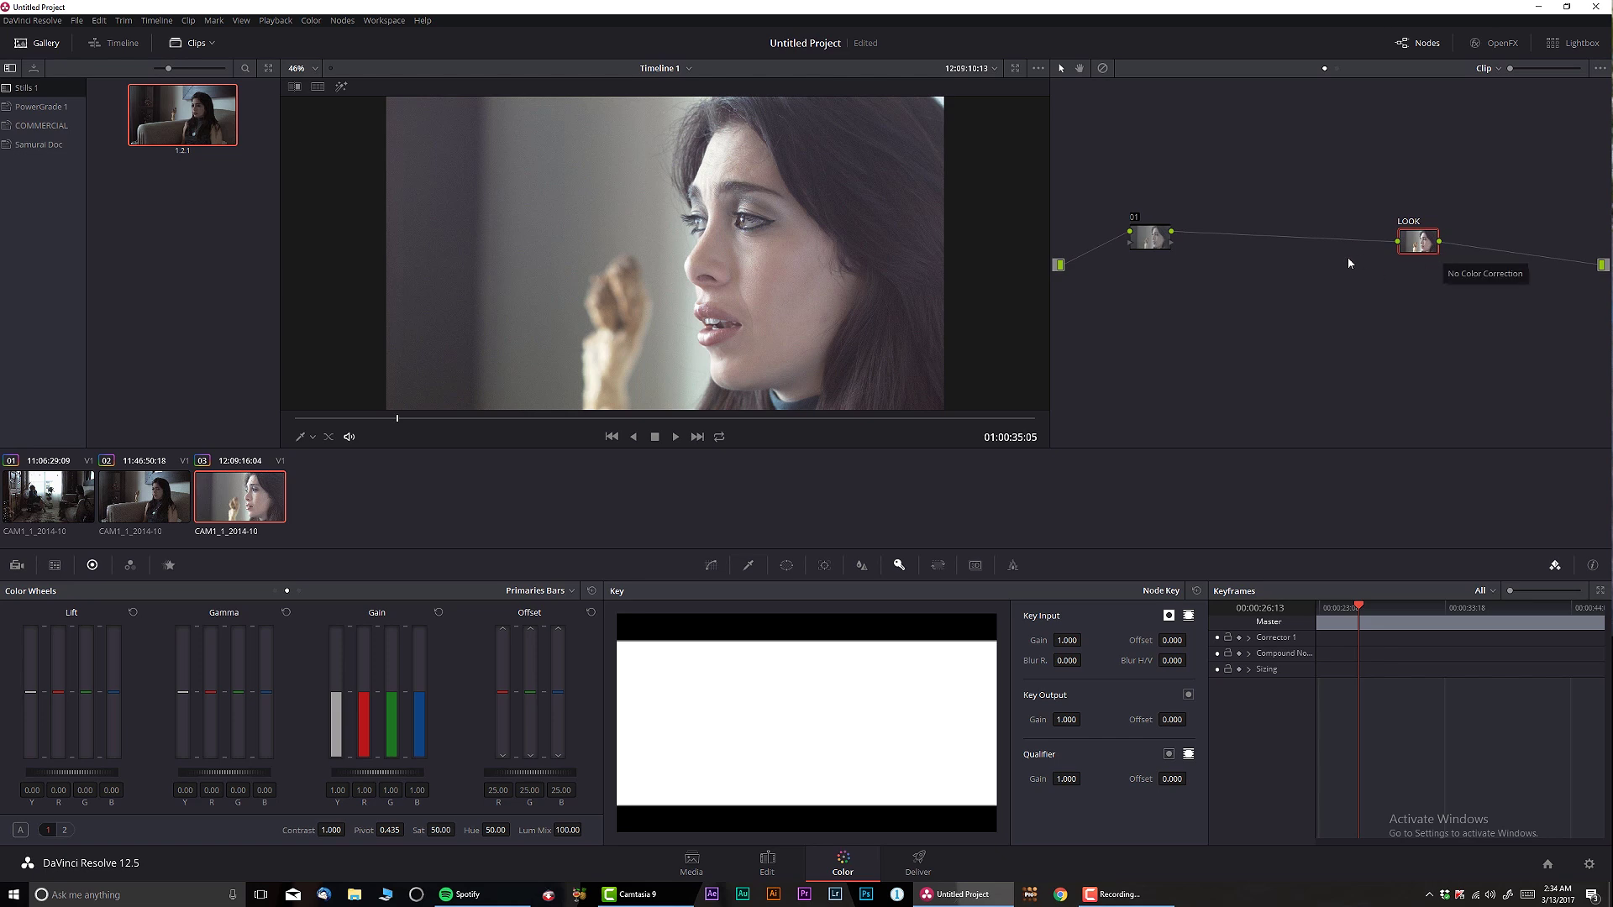
pyautogui.moveTo(1418, 242)
pyautogui.mouseDown()
pyautogui.moveTo(1369, 225)
pyautogui.moveTo(1418, 239)
pyautogui.mouseUp()
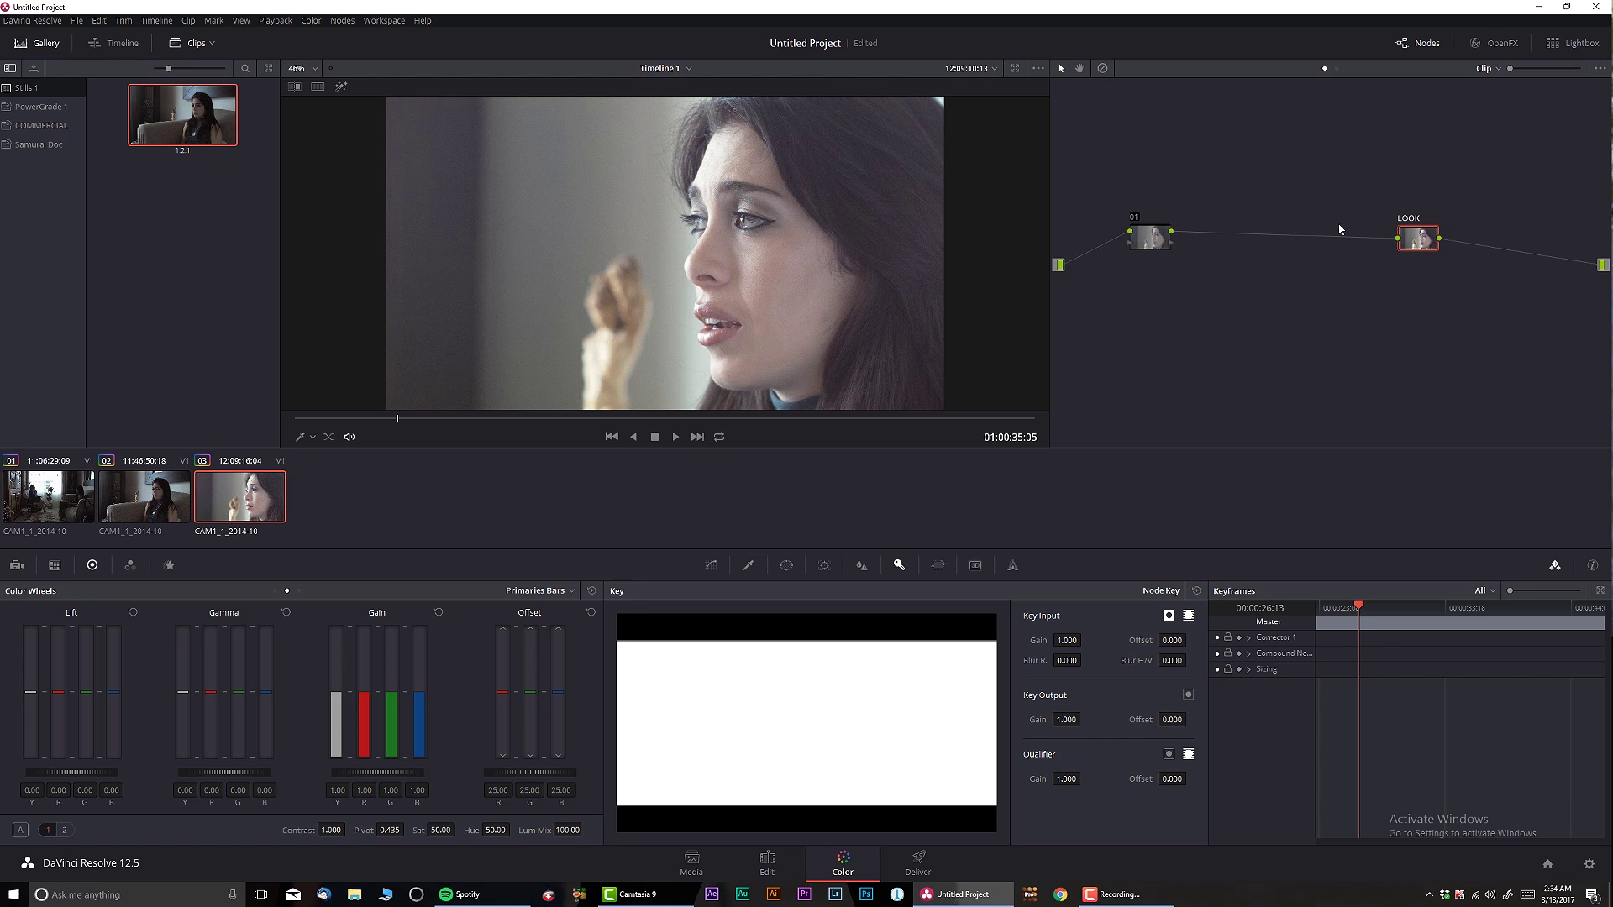
# Darken the midtones with one point pulled down on node 01's custom curve, and move the LOOK node next to node 01
pyautogui.click(1153, 238)
pyautogui.click(710, 564)
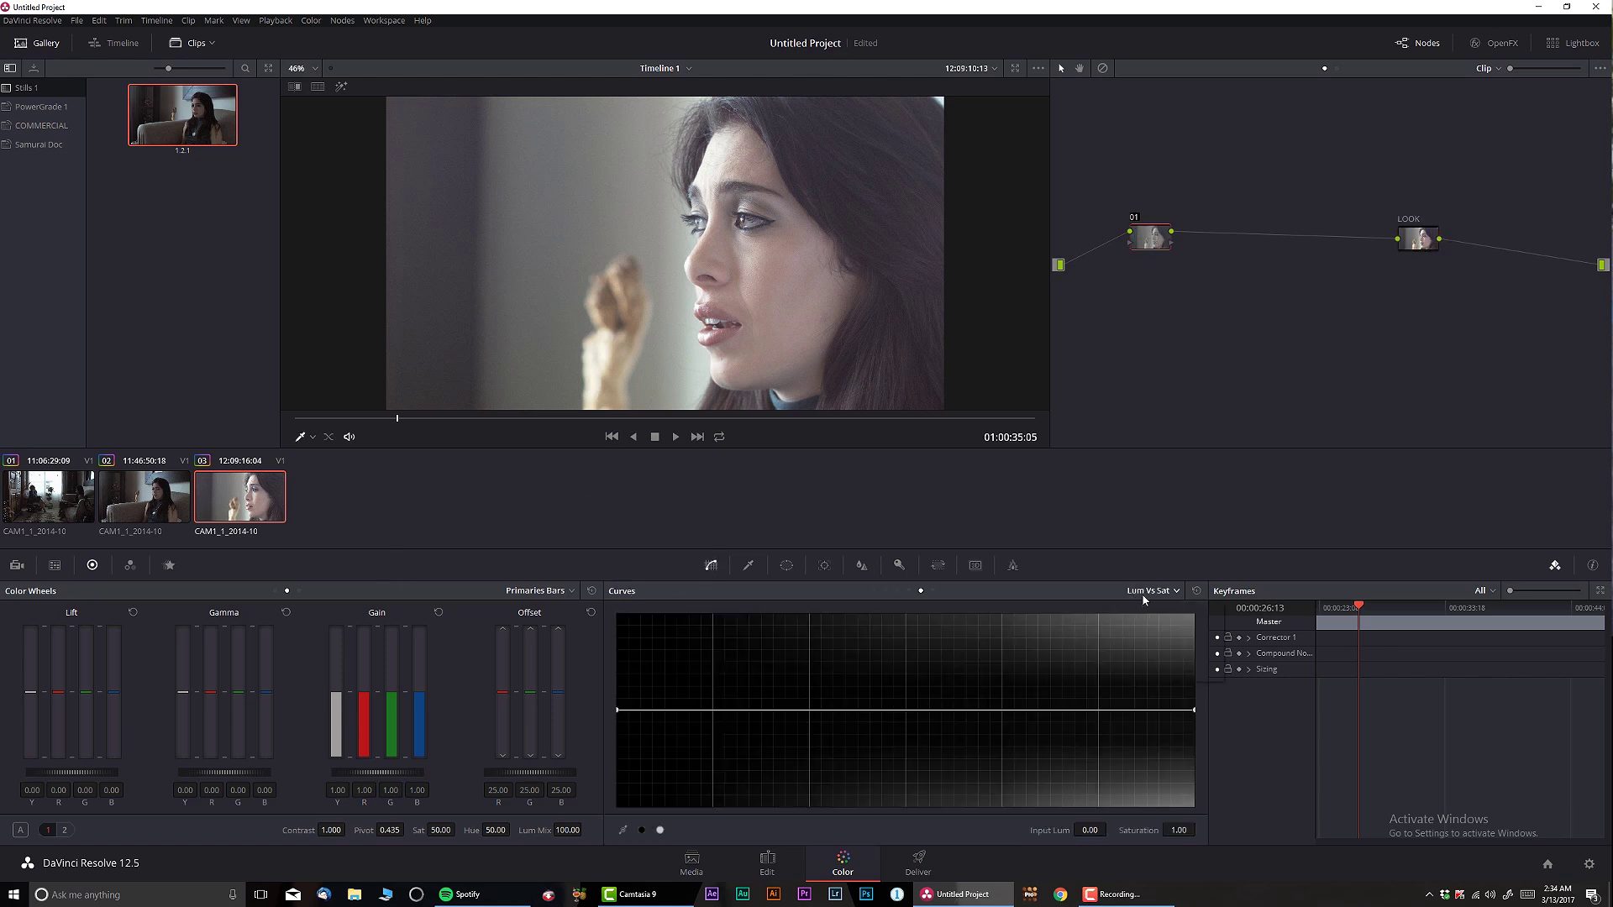
pyautogui.click(1144, 592)
pyautogui.click(1144, 608)
pyautogui.click(1104, 614)
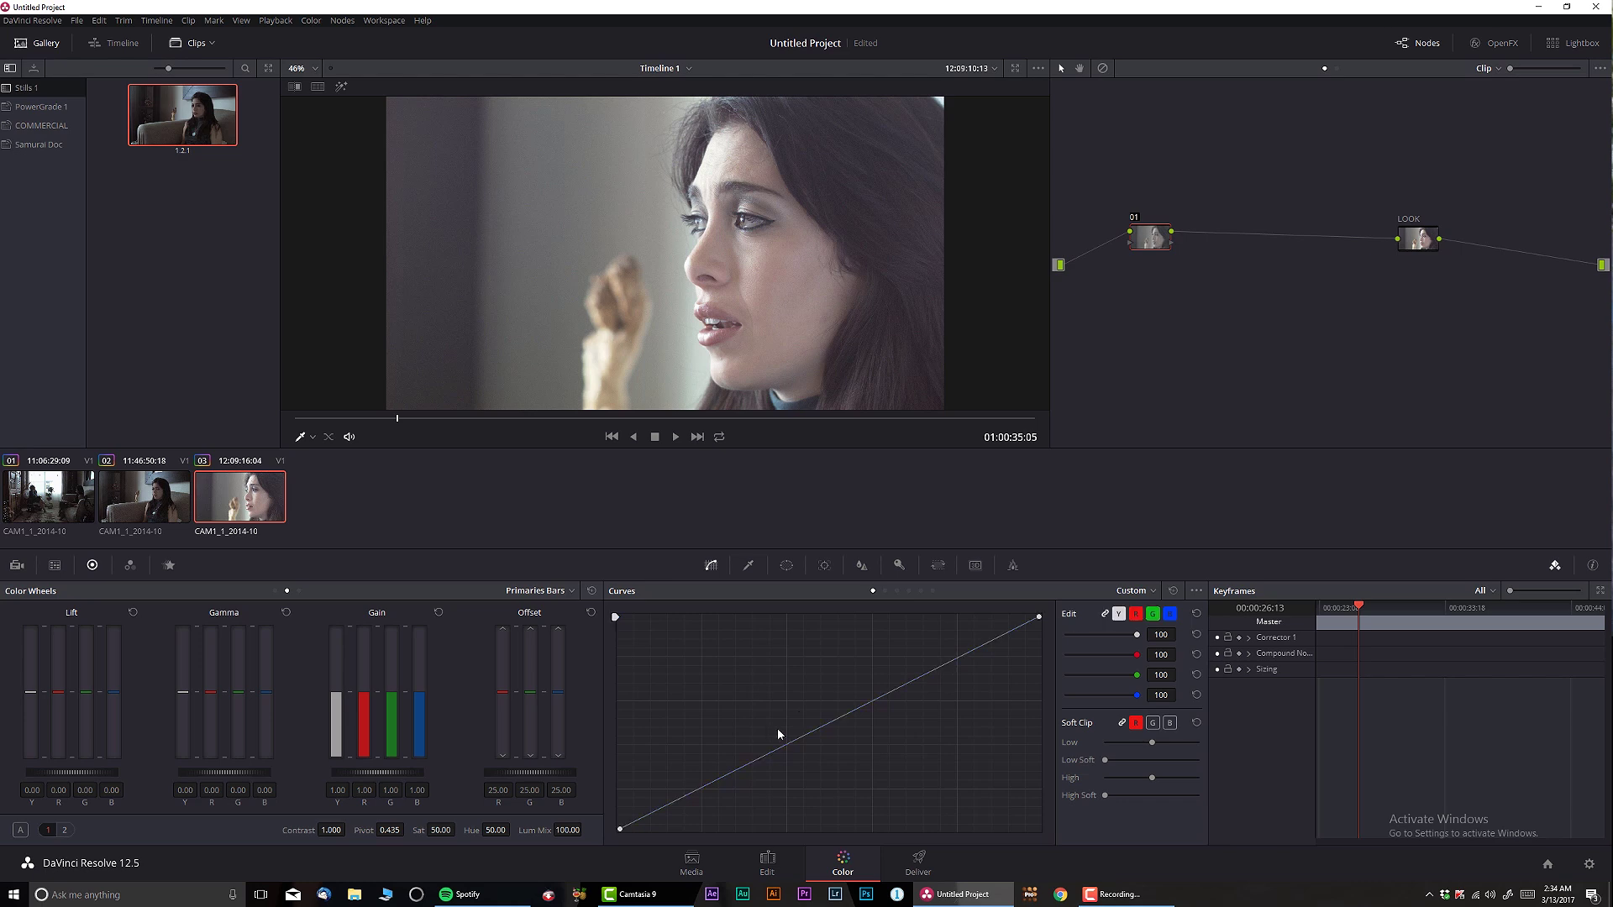
pyautogui.moveTo(817, 735); pyautogui.dragTo(826, 745)
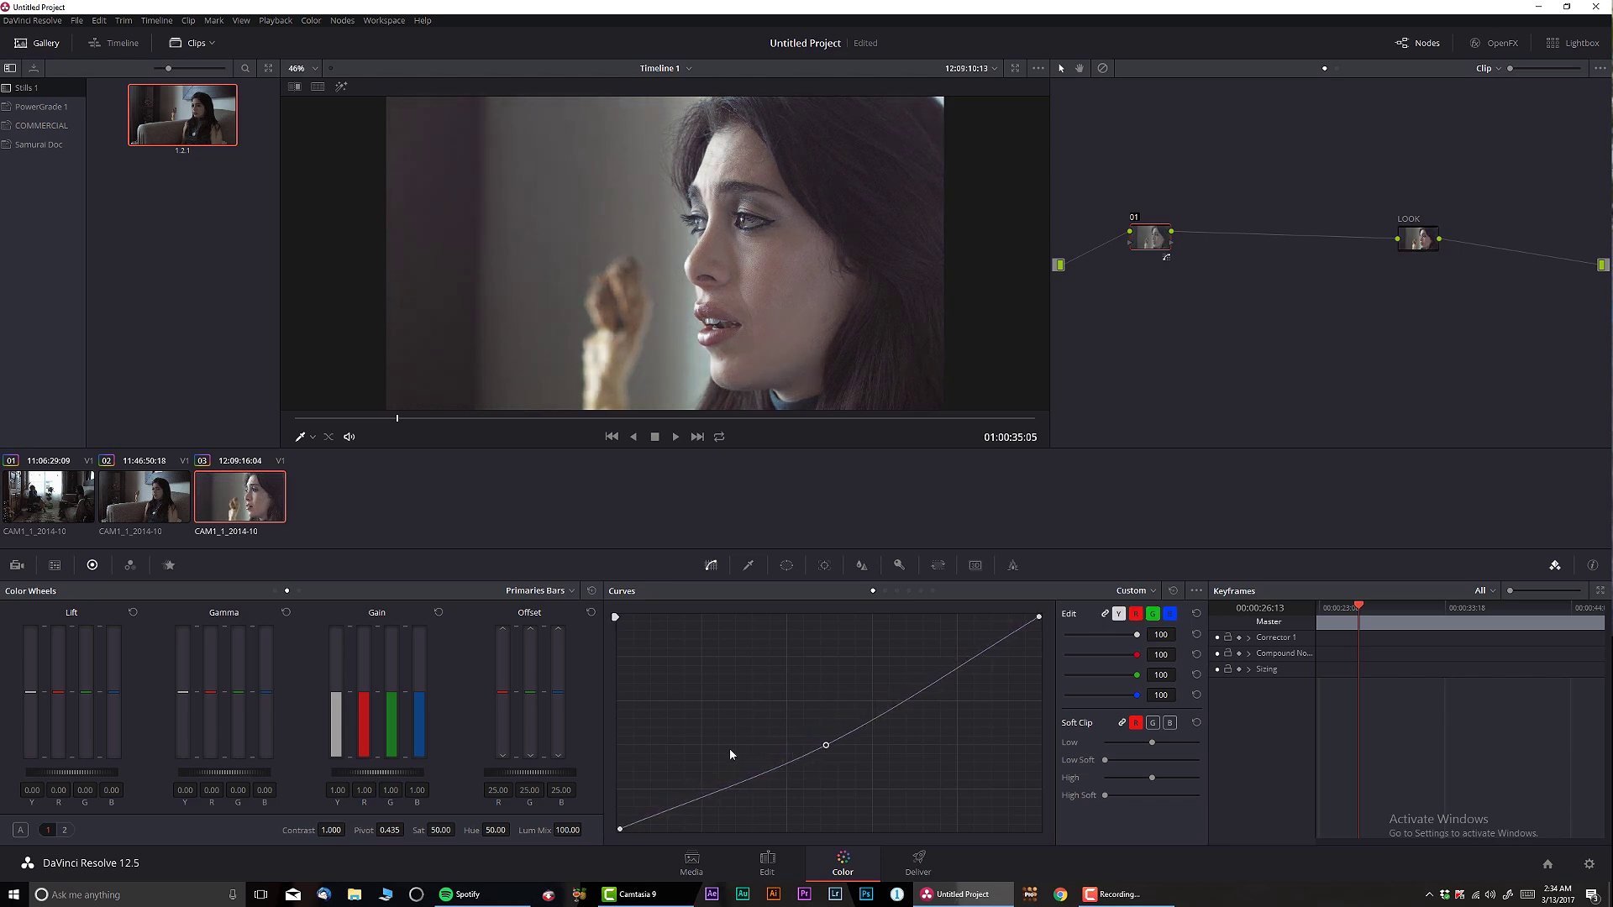
pyautogui.click(836, 745)
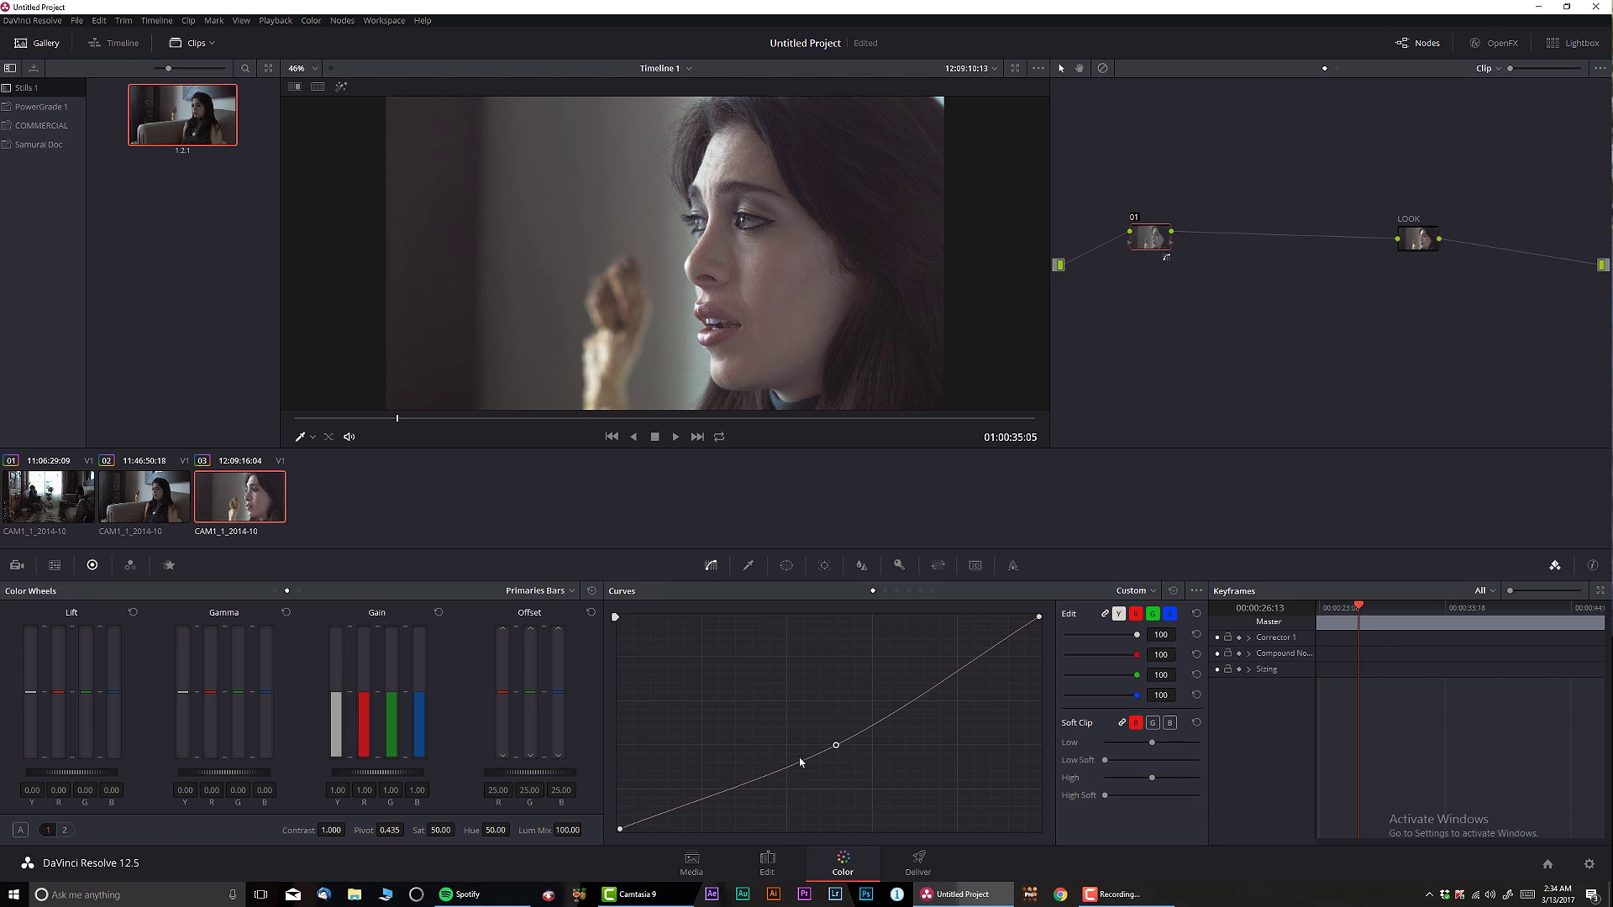
pyautogui.moveTo(1429, 244); pyautogui.dragTo(1239, 252)
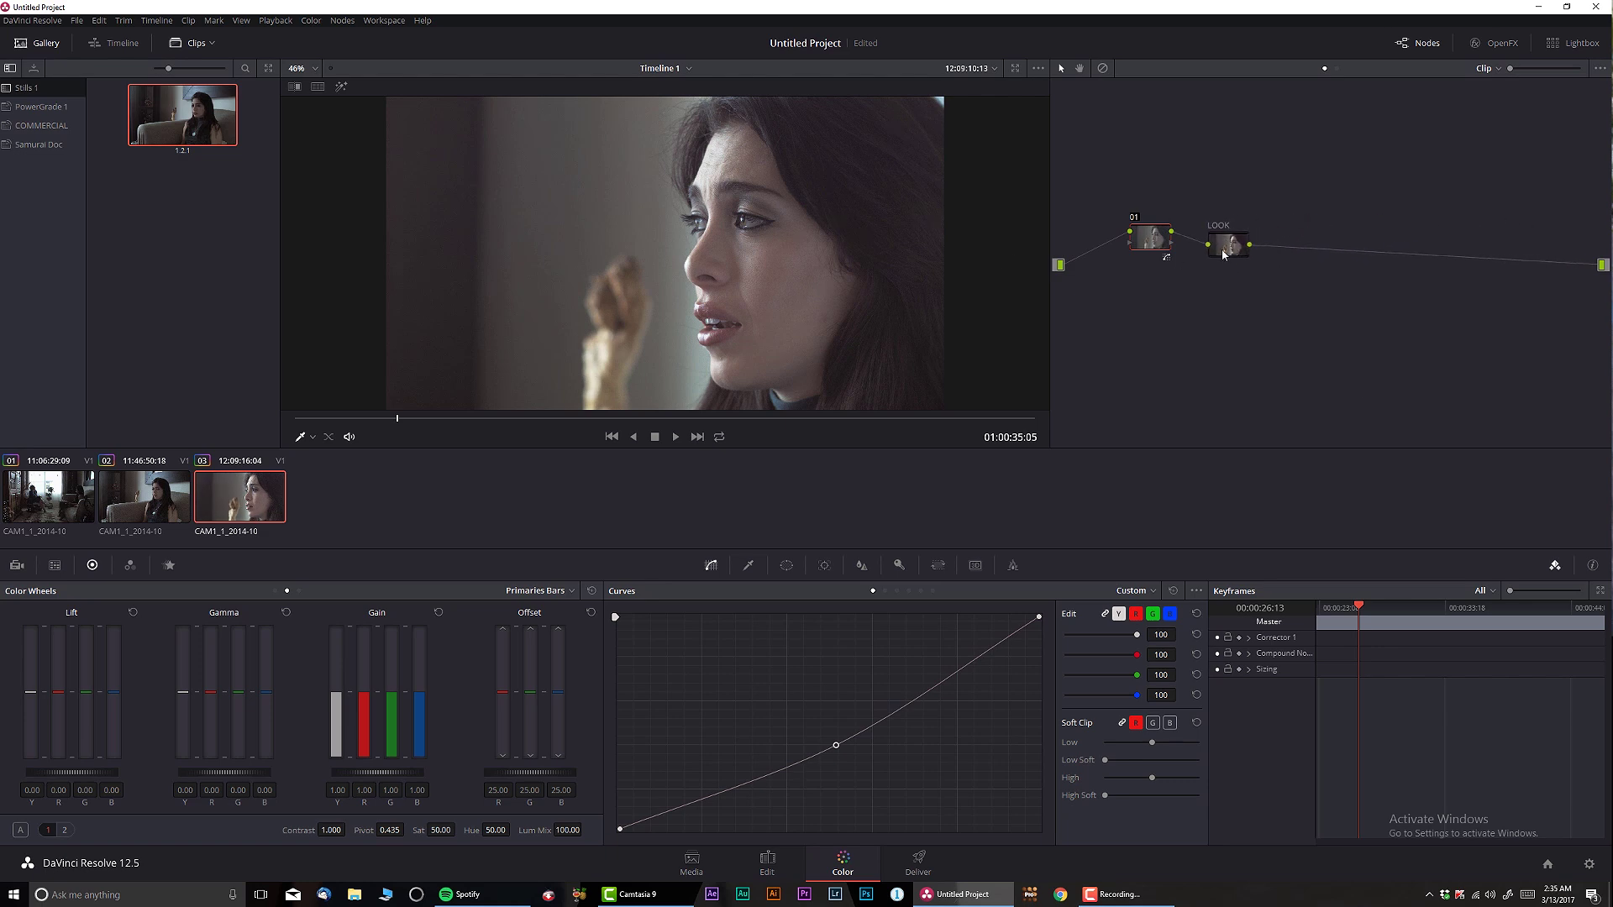
# Try a key output gain of 0.793 on the LOOK node, and set it back to 1
pyautogui.click(1223, 252)
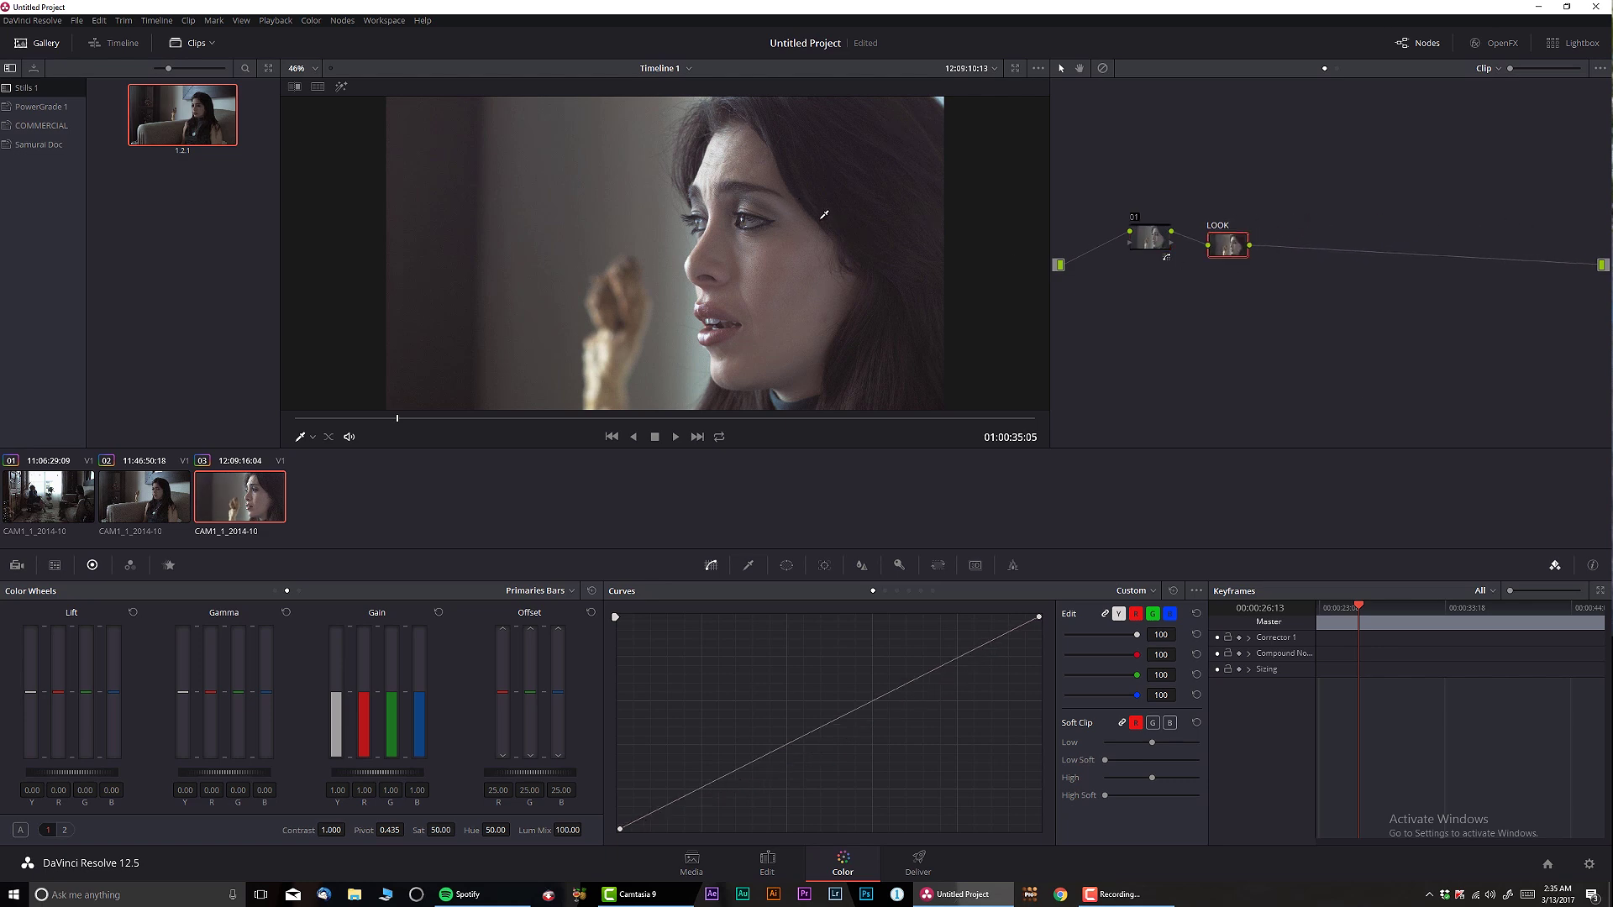
pyautogui.click(899, 566)
pyautogui.moveTo(1069, 720); pyautogui.dragTo(1020, 720)
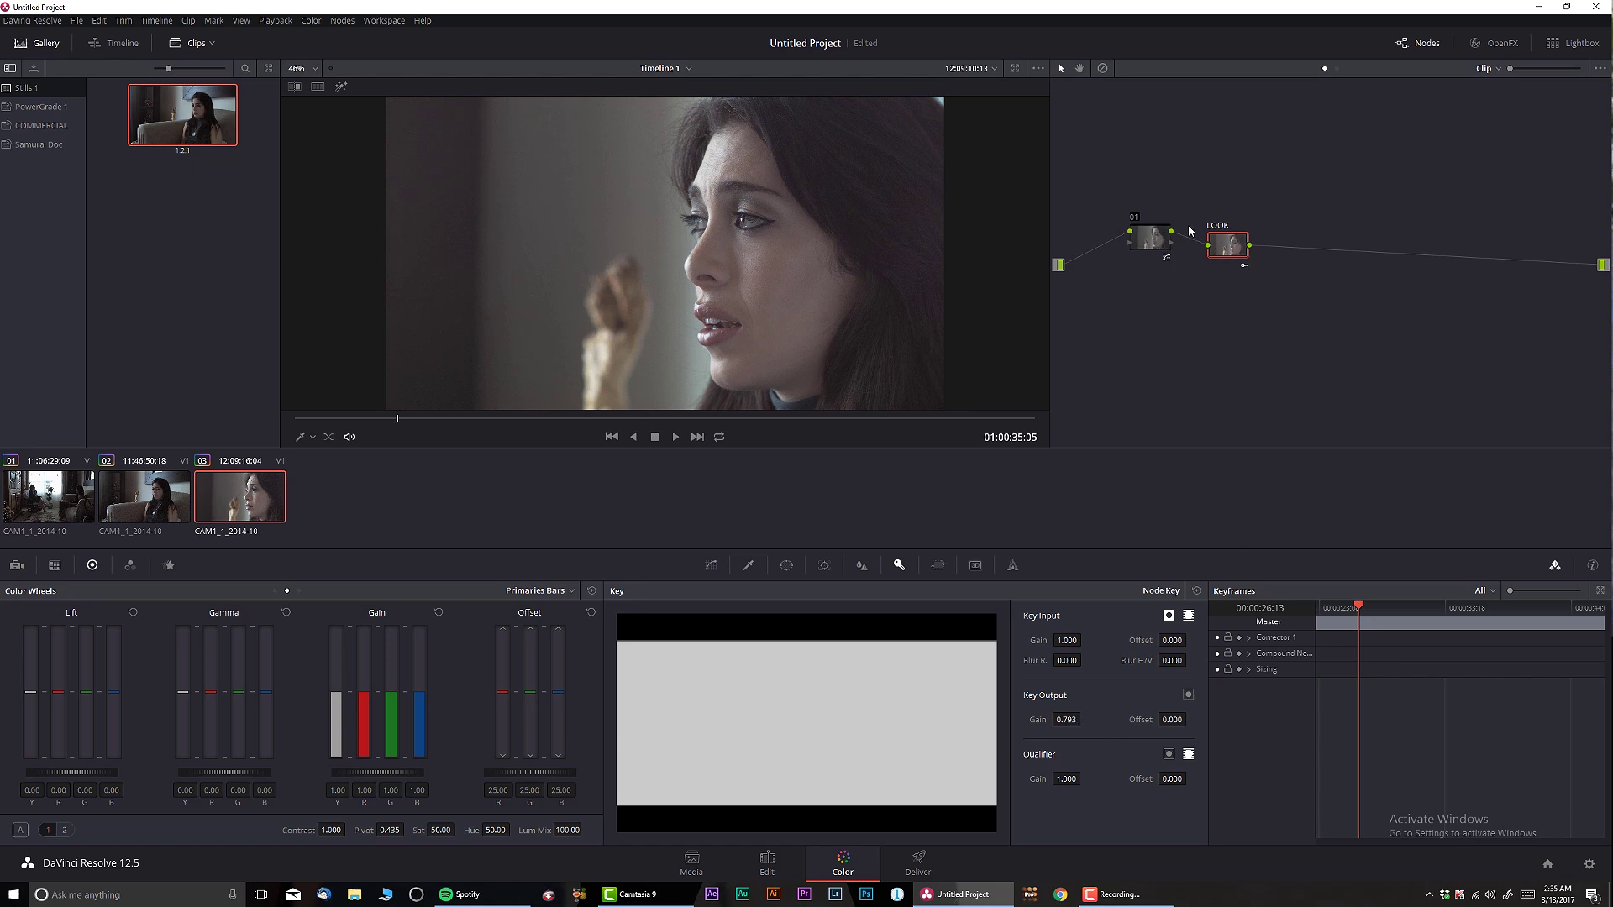
pyautogui.doubleClick(1069, 720)
pyautogui.write('1')
pyautogui.press('Return')
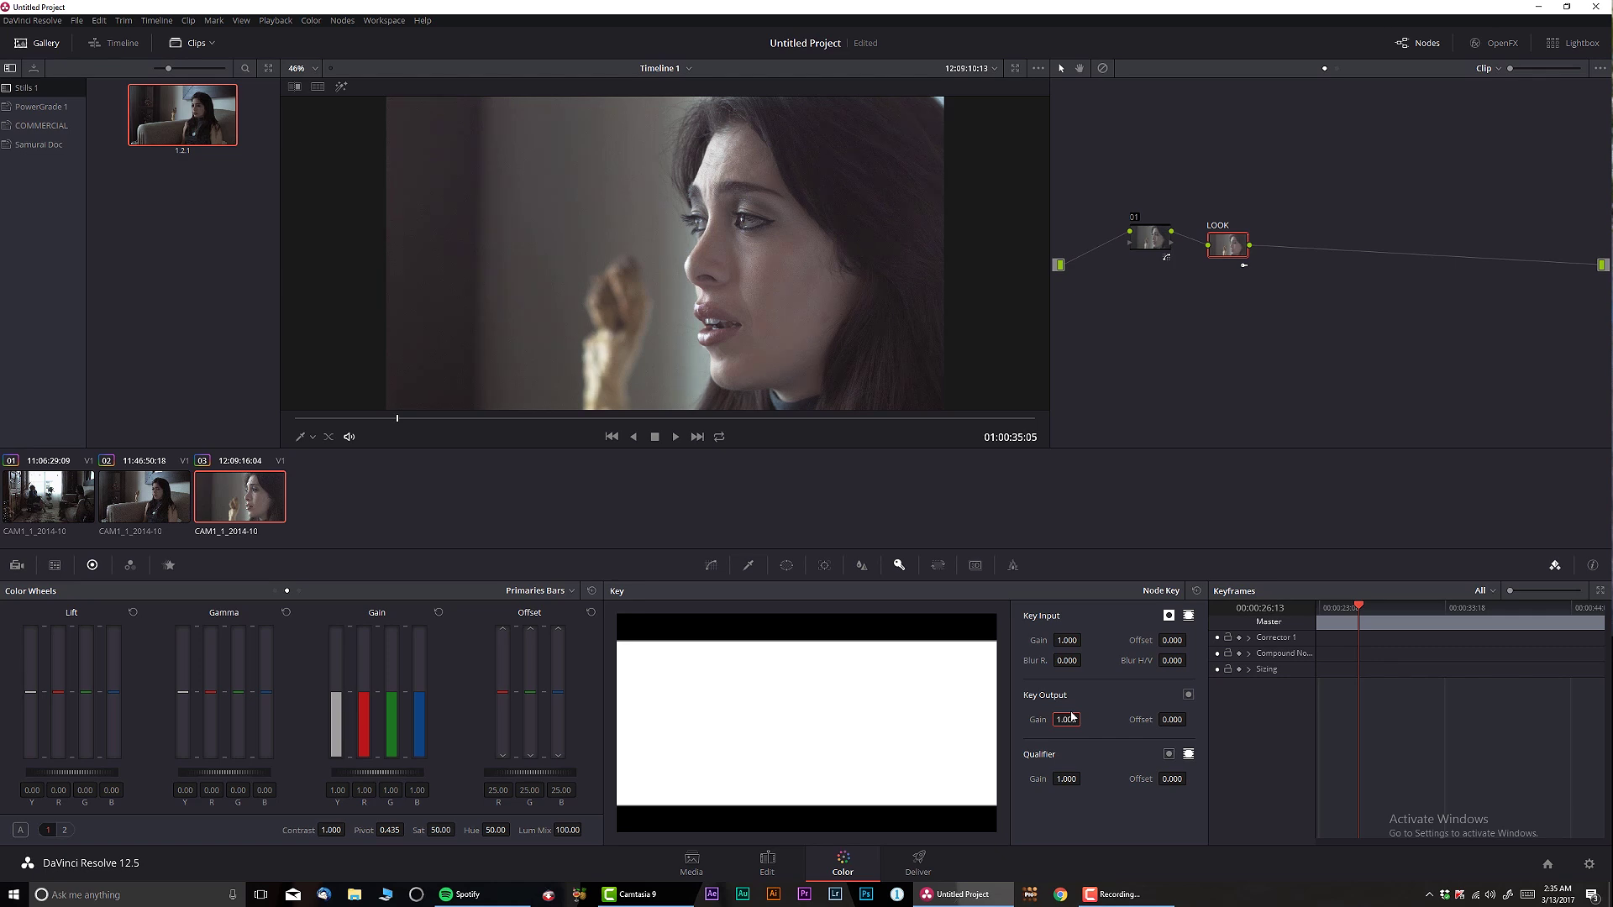